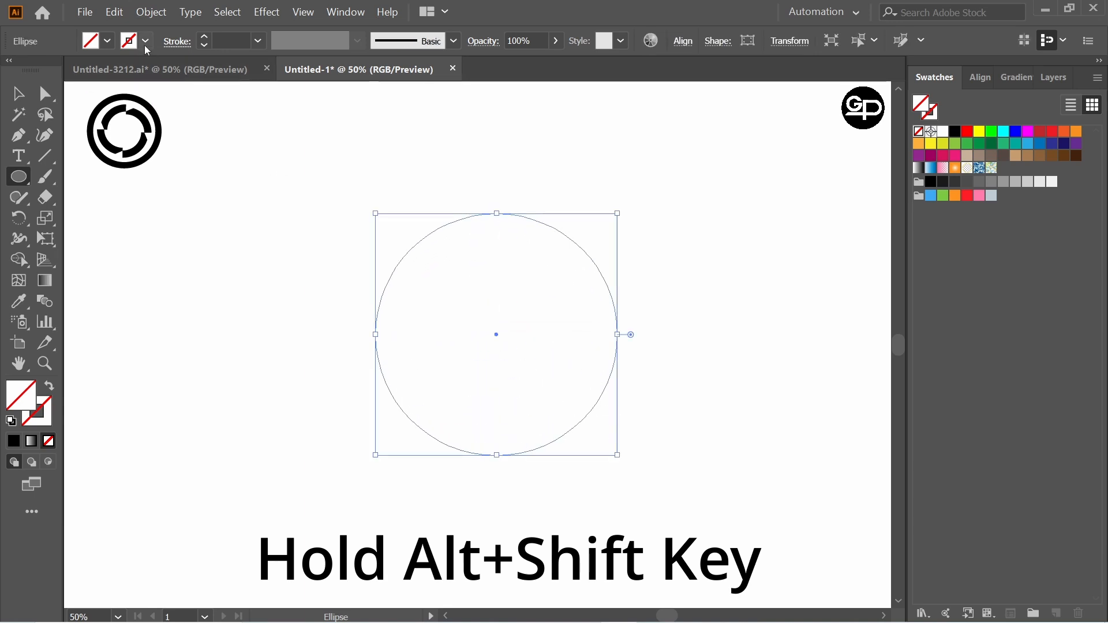
Step: Give the unfilled circle a 1 pt black stroke
click(146, 41)
click(48, 70)
click(434, 193)
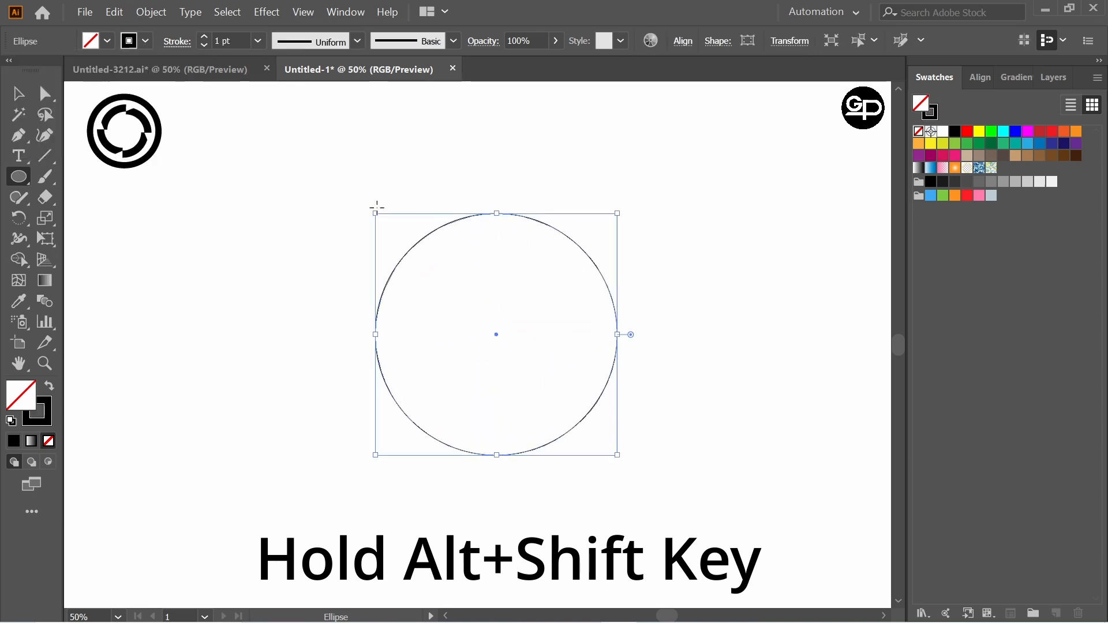
Step: Duplicate the circle in place and scale the copy down concentrically to about three quarters of the original diameter
click(19, 93)
key(ctrl+c)
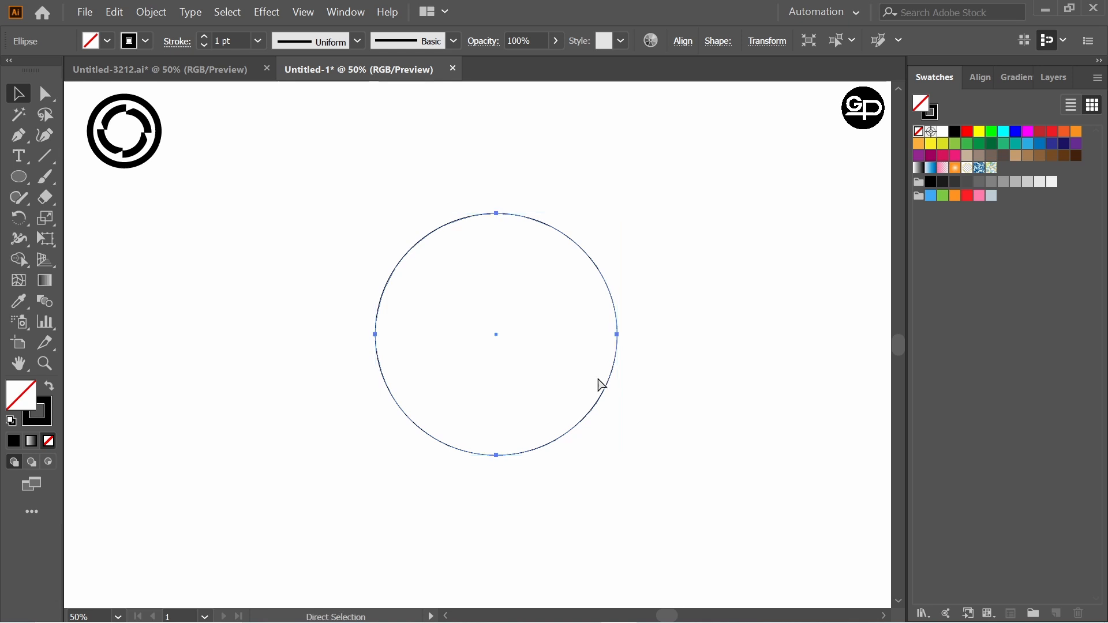
key(ctrl+f)
drag(617, 455, 599, 426)
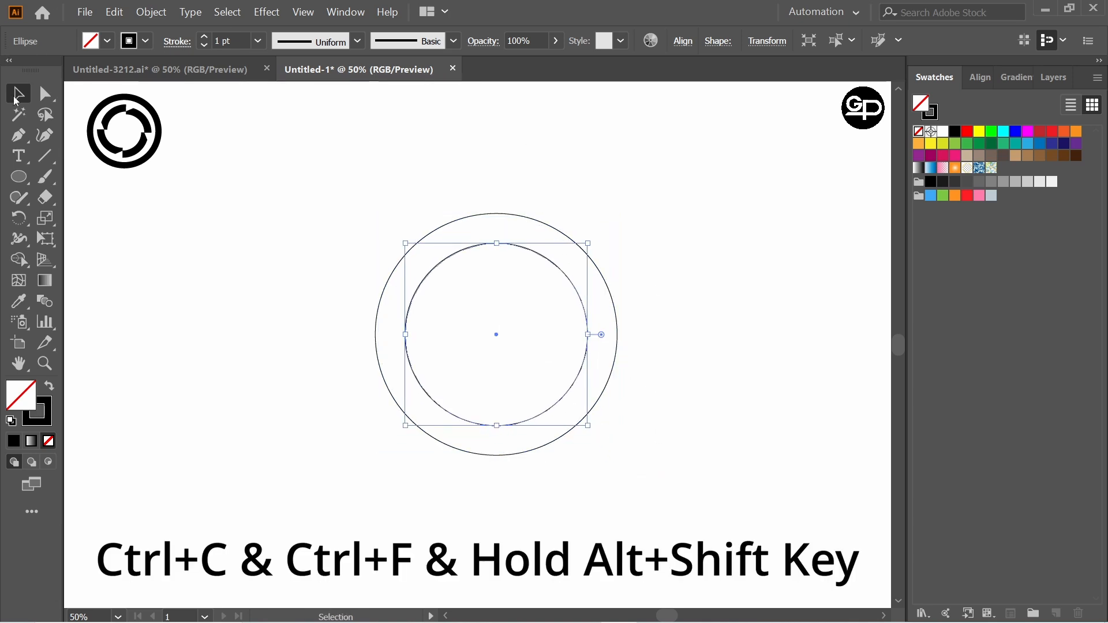
drag(322, 163, 566, 287)
click(710, 309)
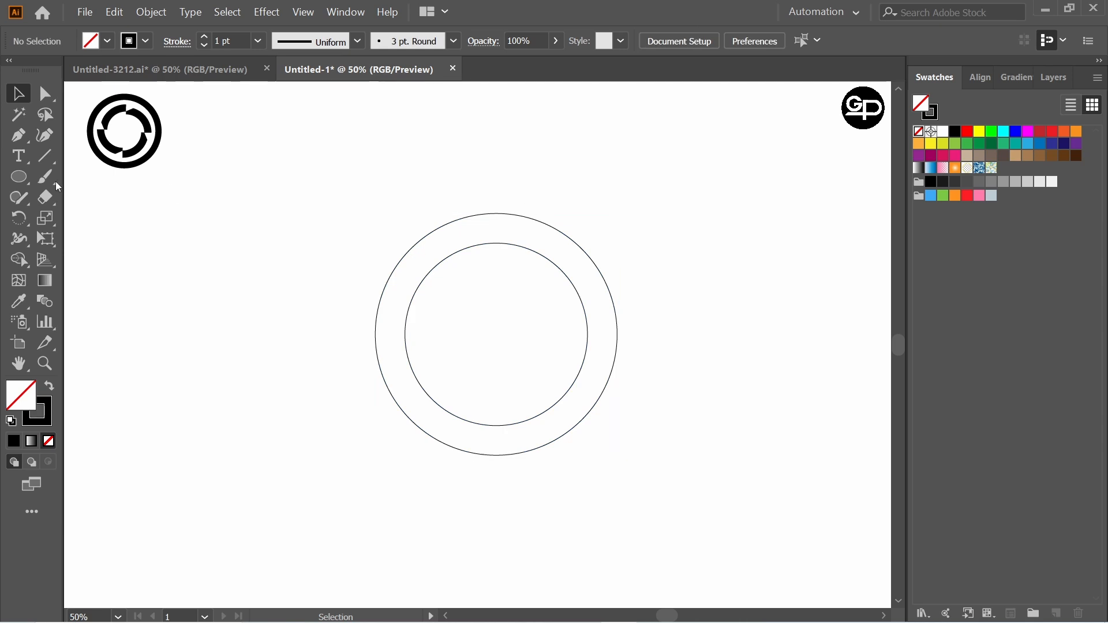
Step: Draw a vertical and a horizontal straight line crossing both circles through their centre and extending past the outer circle
click(46, 156)
drag(495, 178, 513, 551)
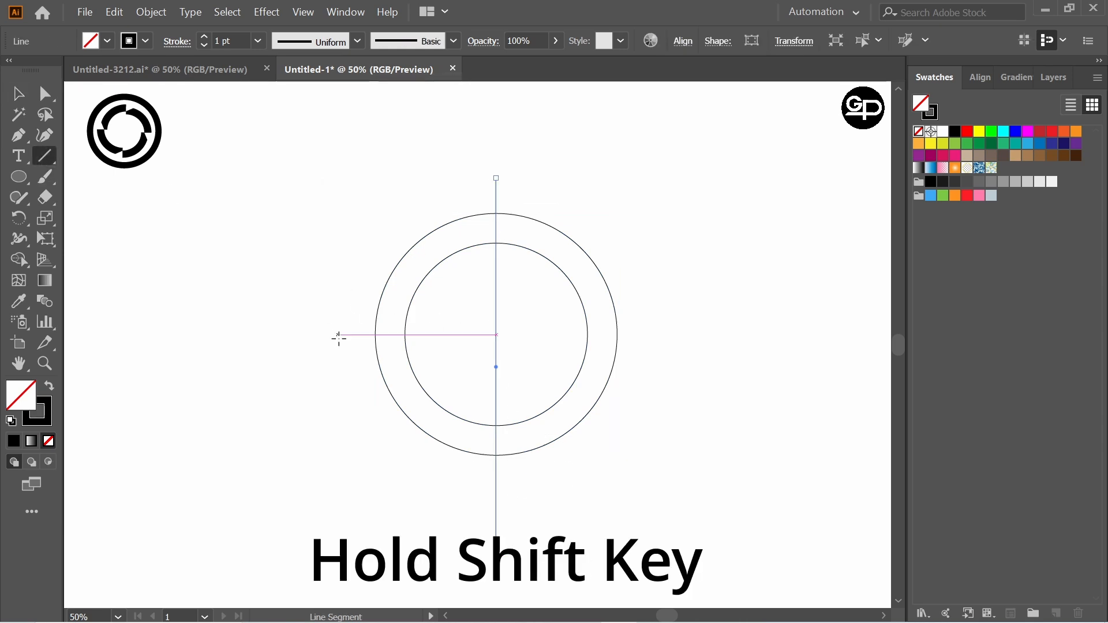
drag(342, 334, 672, 363)
Step: Align both circles and both lines to each other by their horizontal and vertical centres
click(17, 95)
mouse_move(341, 178)
mouse_down()
mouse_move(651, 417)
mouse_move(637, 426)
mouse_up()
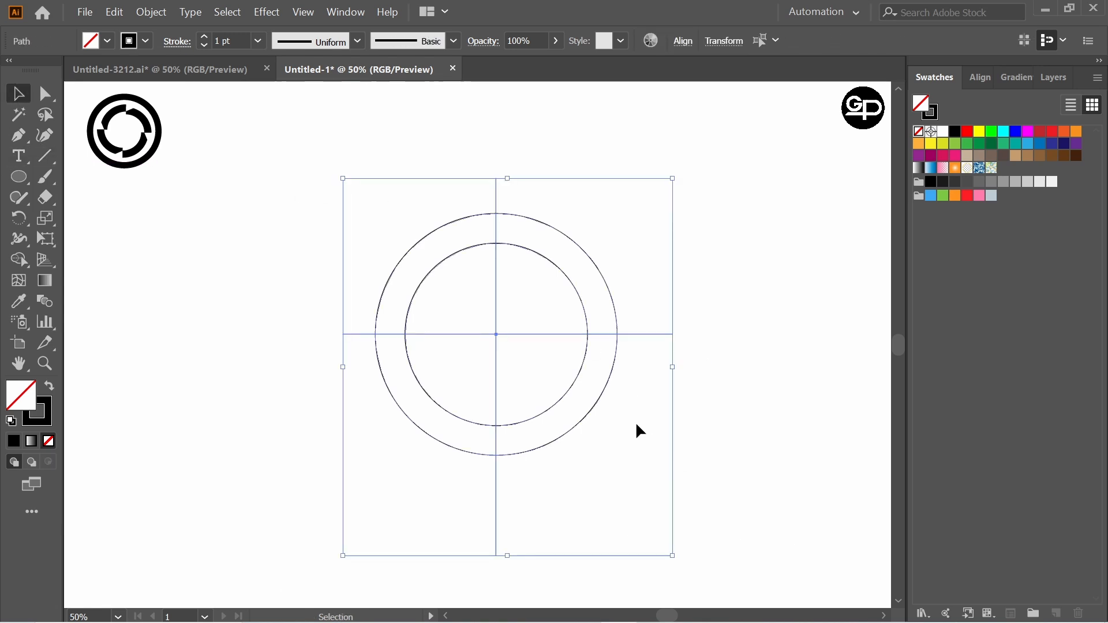
click(684, 42)
click(670, 193)
click(710, 218)
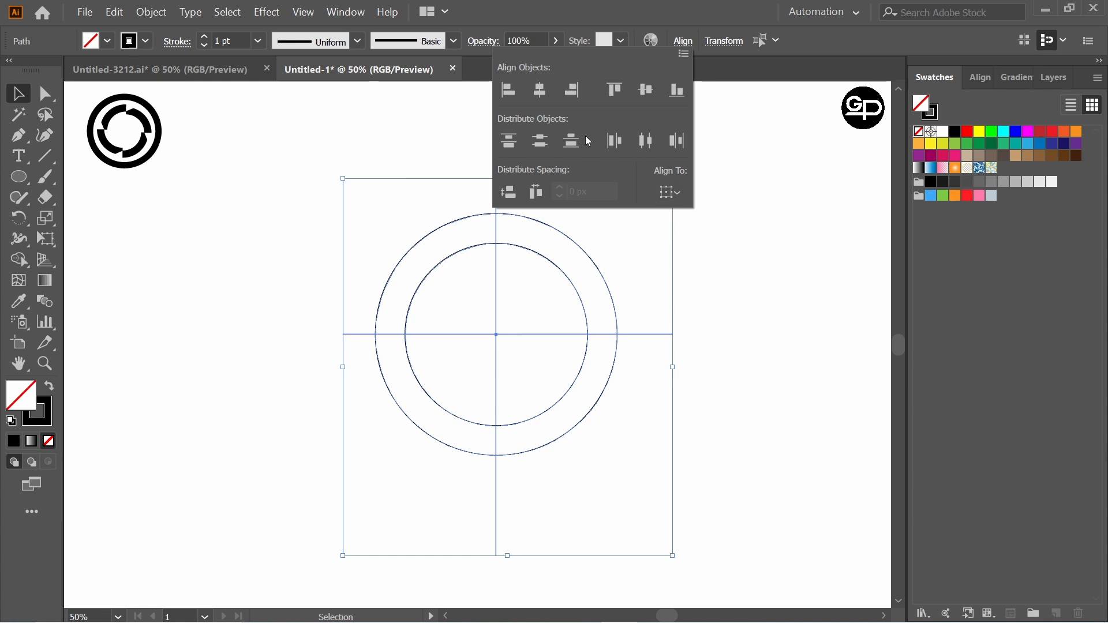
click(541, 91)
click(642, 94)
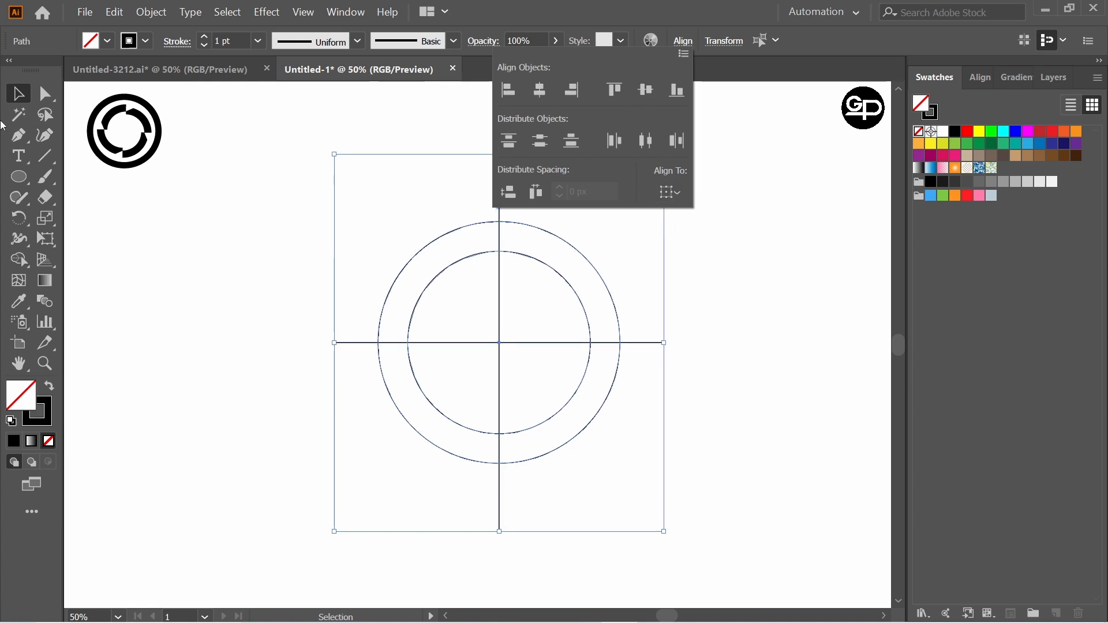
click(17, 92)
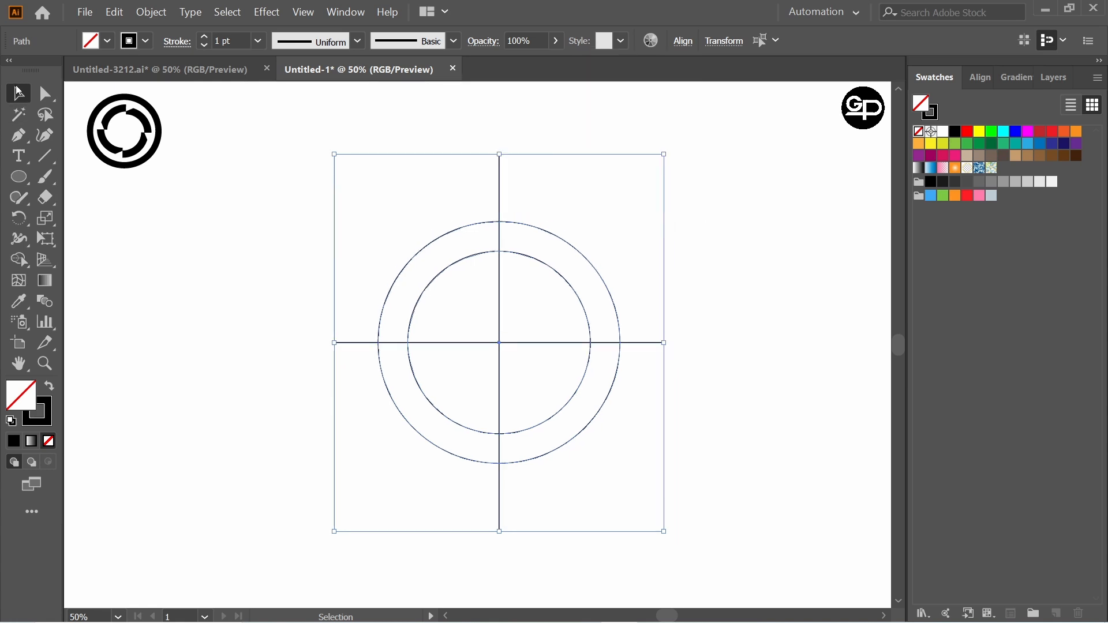
Step: Turn the upper-right quarter of the ring into its own shape with Shape Builder
click(292, 166)
drag(336, 157, 556, 292)
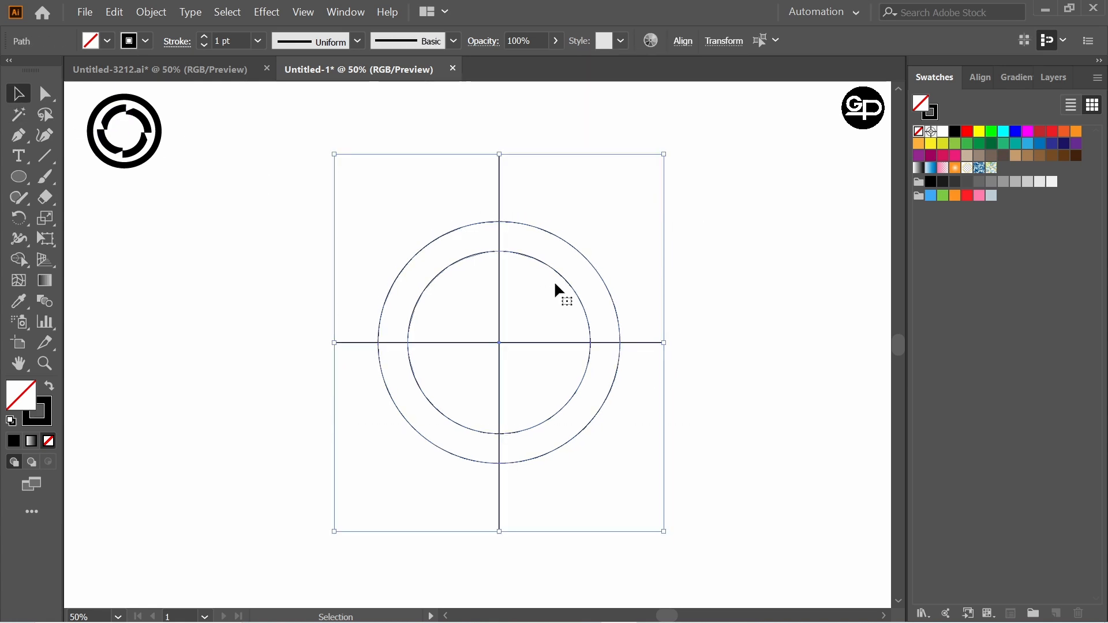
click(22, 266)
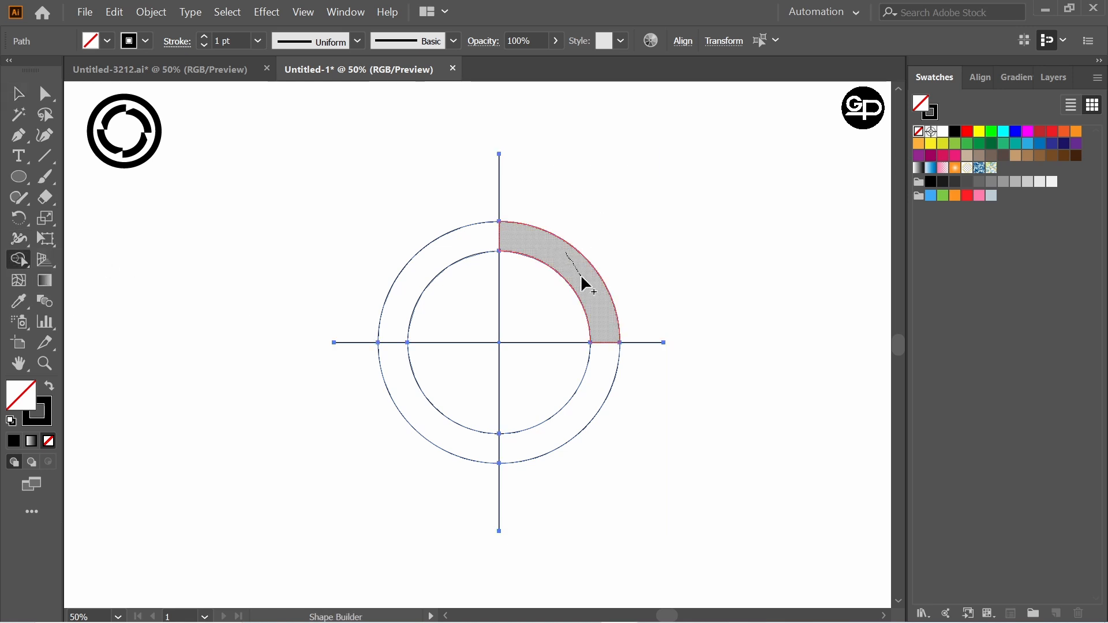
click(17, 99)
click(116, 145)
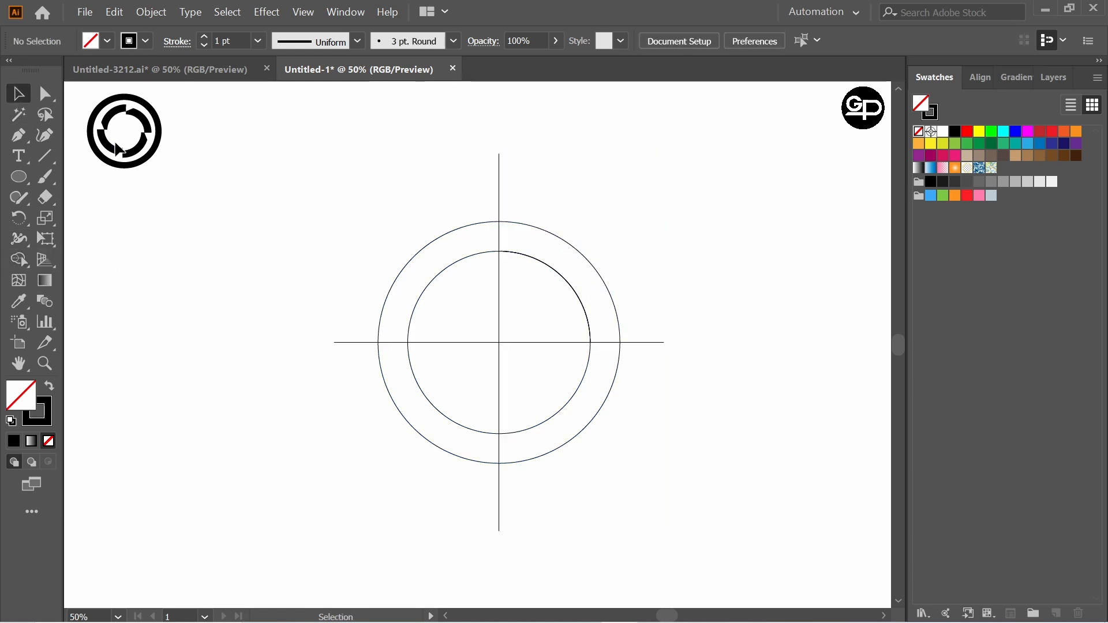
Step: Isolate the quarter-ring segment by deleting all leftover circle and line pieces, and place it near the canvas centre
drag(587, 266, 716, 218)
click(551, 432)
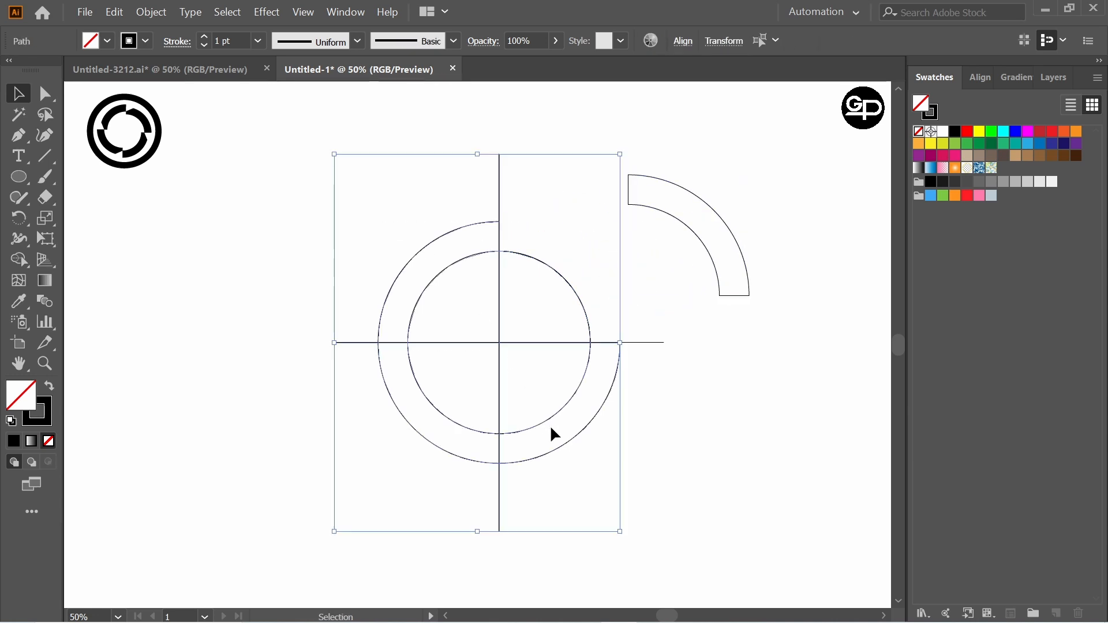
key(Delete)
drag(617, 313, 682, 381)
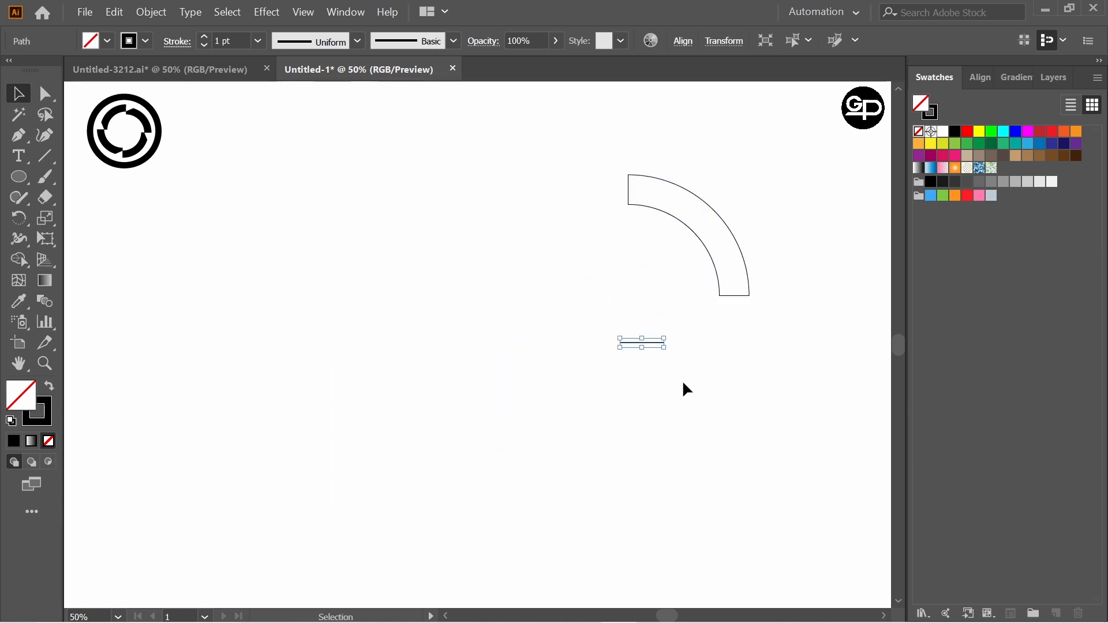
key(Delete)
drag(714, 210, 562, 269)
click(625, 232)
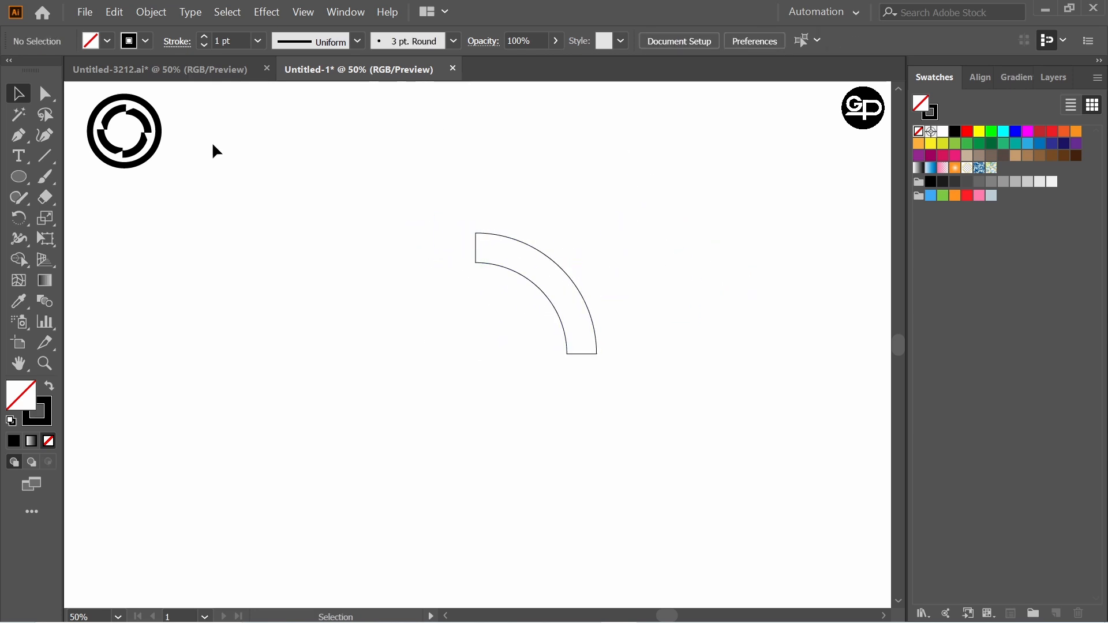
Step: Draw a short diagonal line rising to the right across the quarter-ring's upper-left end
drag(38, 164, 102, 157)
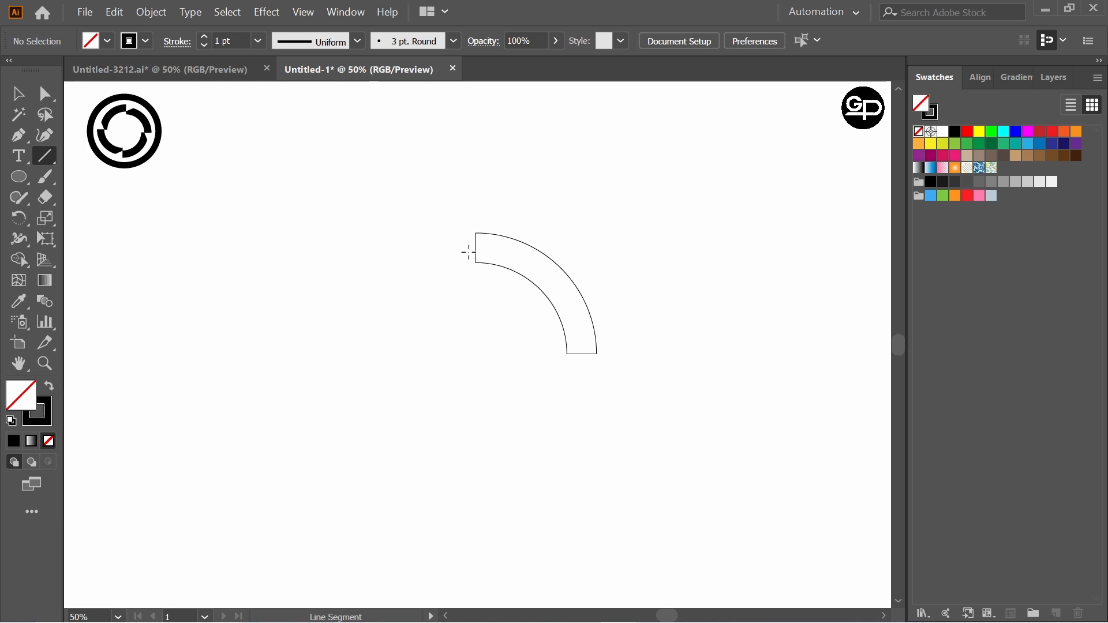
mouse_move(470, 252)
mouse_down()
mouse_move(528, 225)
mouse_move(492, 250)
mouse_up()
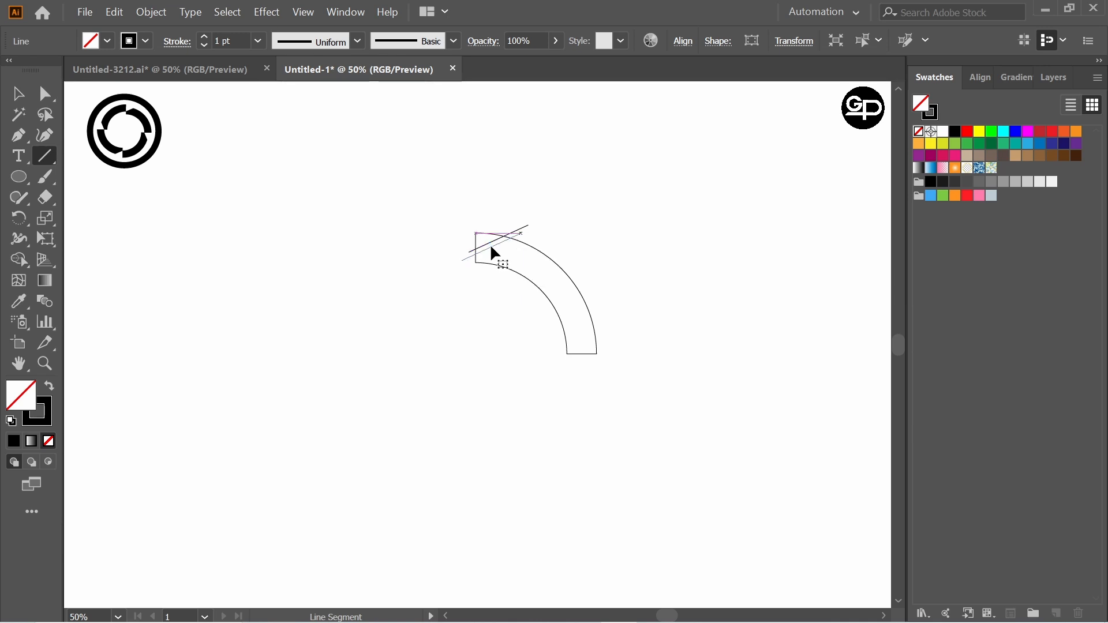
click(517, 190)
click(584, 210)
key(v)
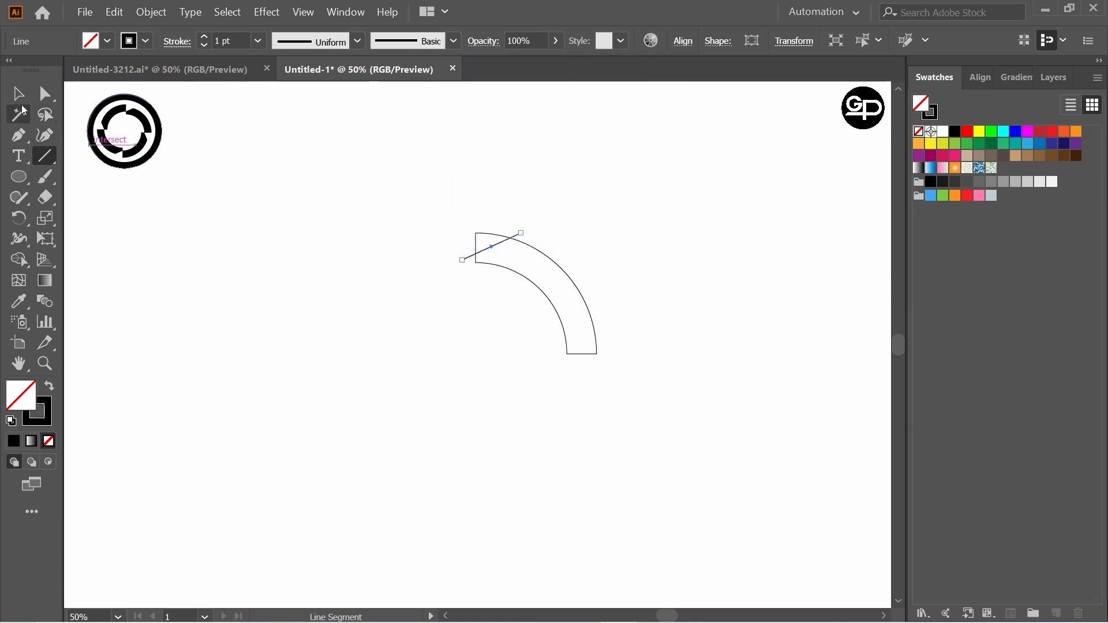
Step: Cut off the quarter-ring's corner above the diagonal line with Shape Builder and remove the line's overhanging ends
click(371, 175)
drag(420, 185, 742, 465)
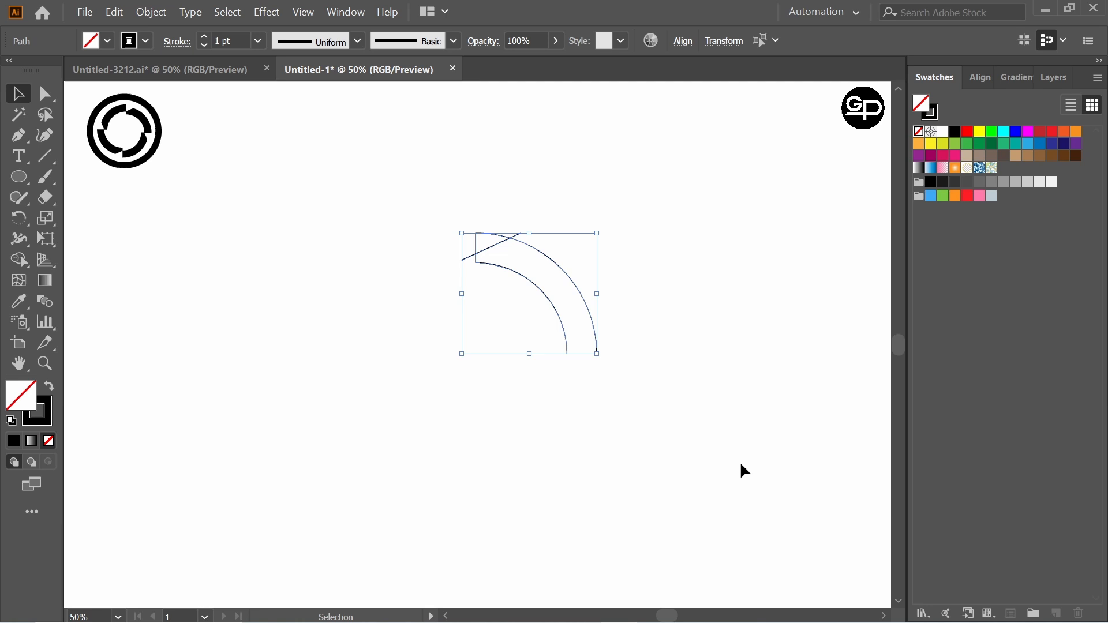
click(19, 260)
click(112, 257)
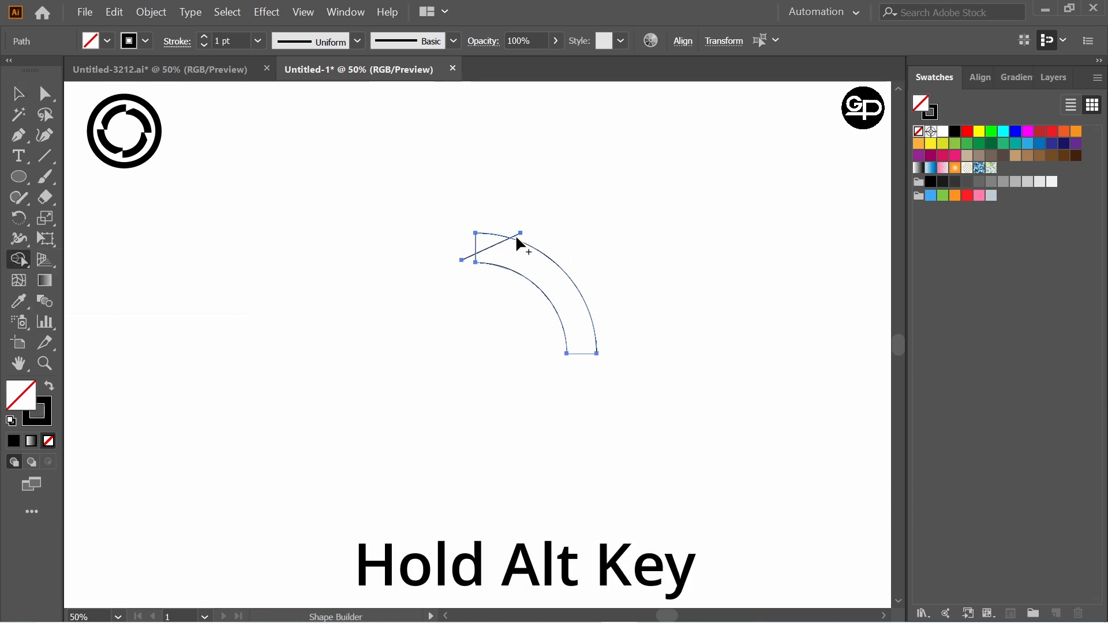
key(alt)
alt+click(517, 234)
alt+click(463, 259)
alt+click(471, 245)
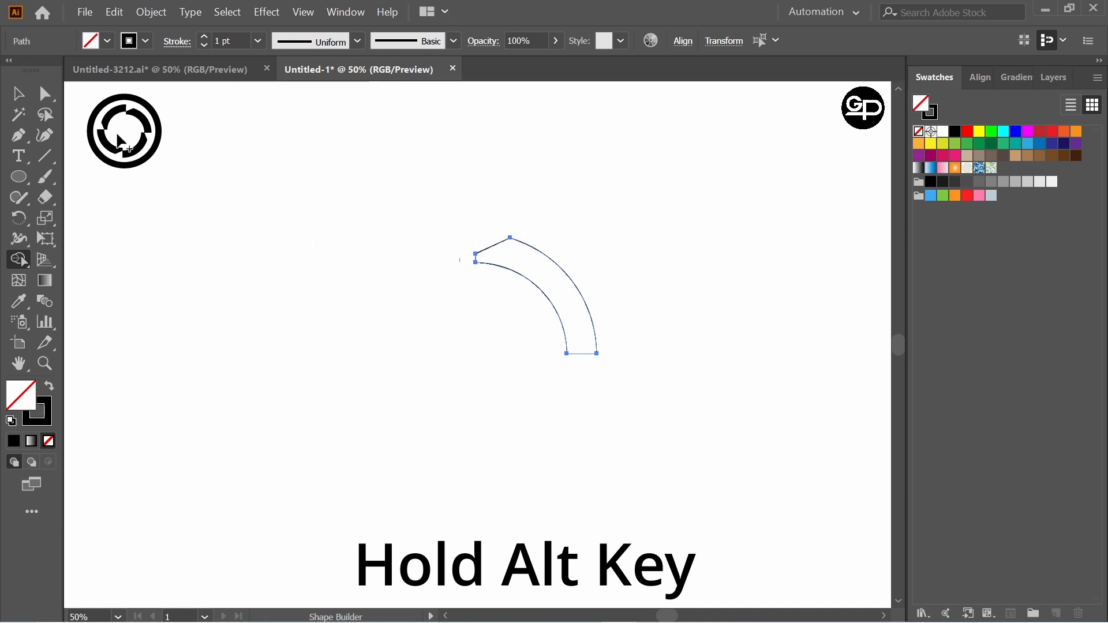
key(v)
click(548, 199)
Step: Duplicate the trimmed arc segment and place the copy directly below the original
drag(444, 212, 661, 352)
key(a)
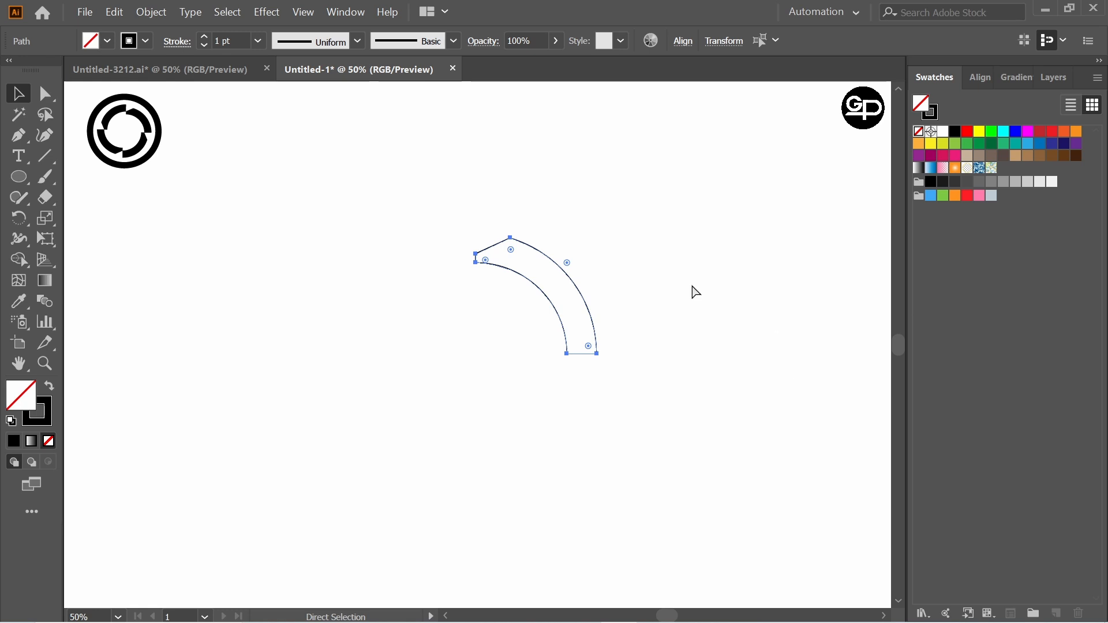
key(v)
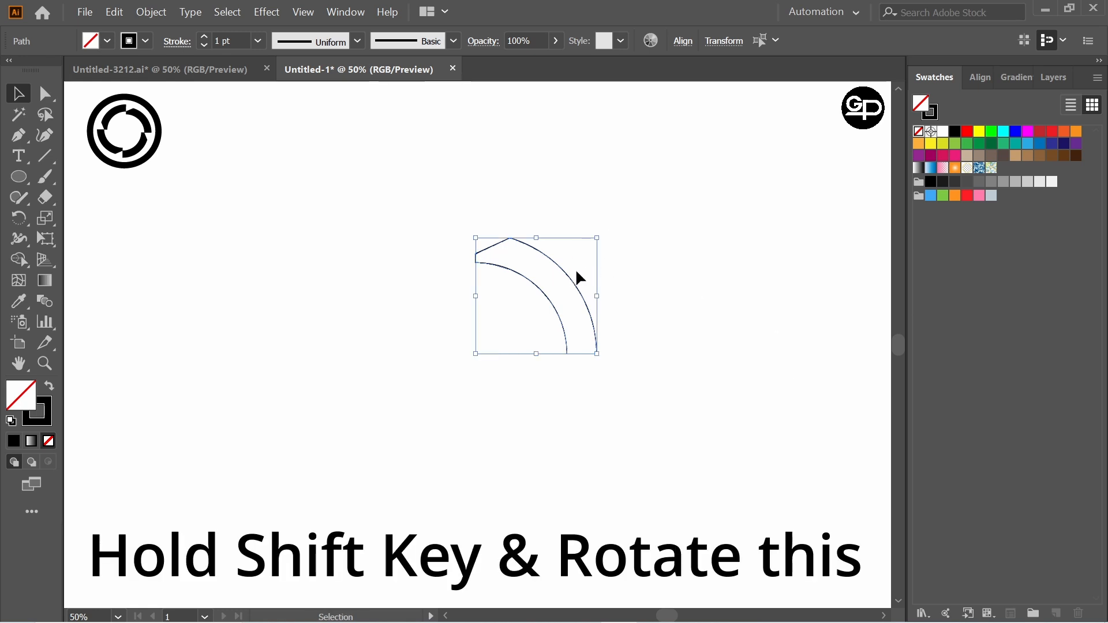
drag(569, 275, 578, 395)
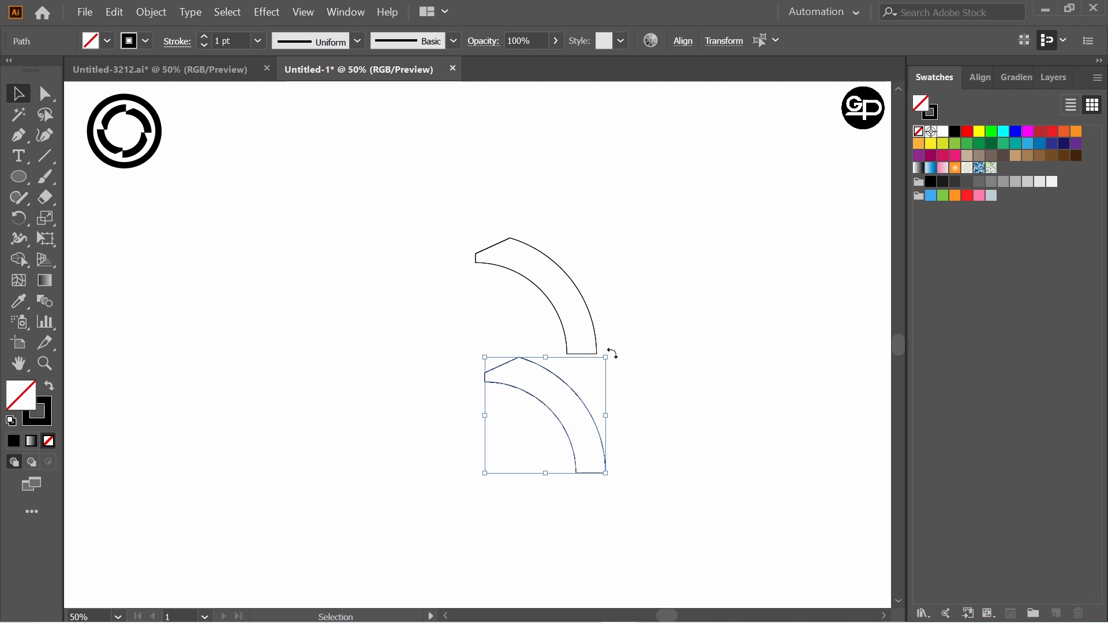
Step: Rotate the lower arc copy roughly 90 degrees clockwise so its angled tip points up at the first arc
drag(612, 353, 563, 401)
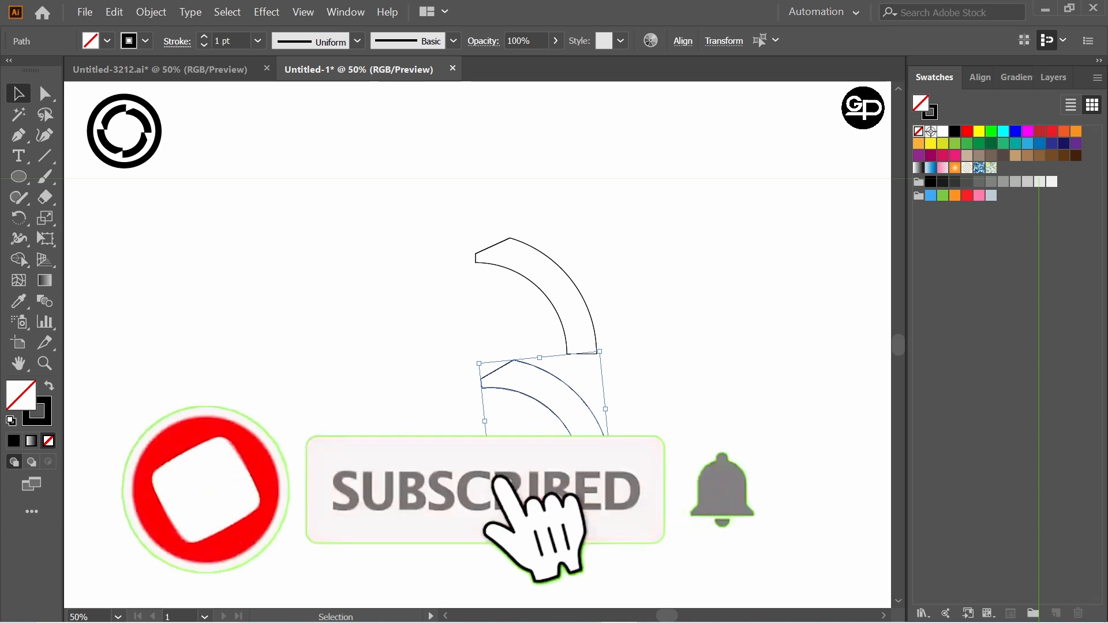
drag(614, 471, 494, 493)
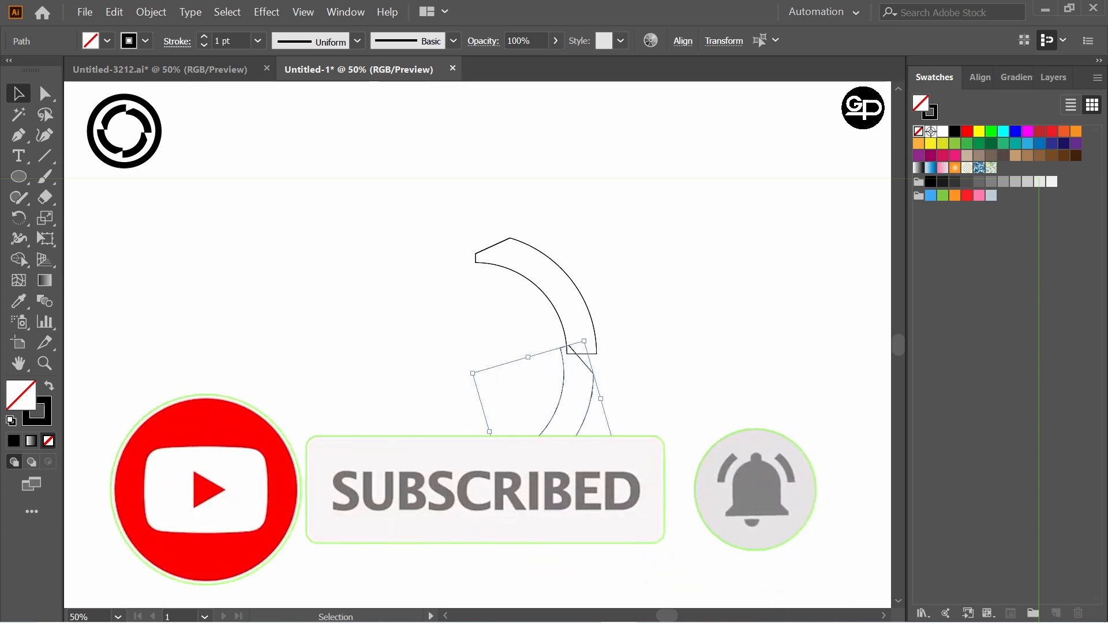
drag(593, 390, 587, 412)
drag(621, 467, 581, 459)
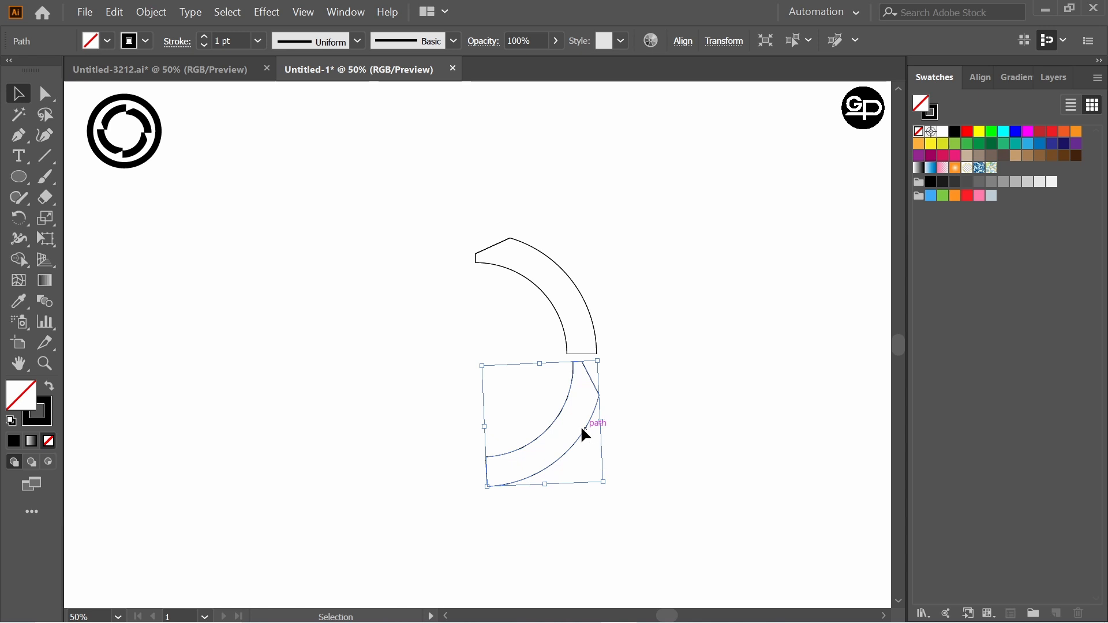
Step: Move the rotated arc against the first arc's lower end and delete the stray diagonal line beside it
drag(587, 430, 569, 423)
click(595, 408)
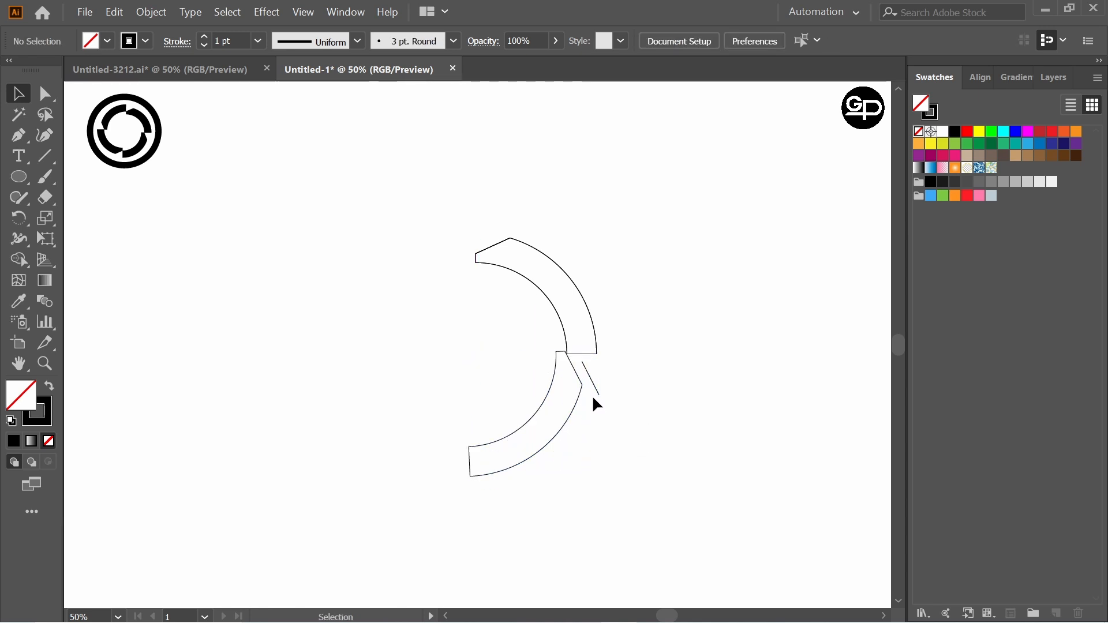
click(597, 389)
key(Delete)
Step: Nudge the lower arc down until its top edge lines up with the first arc's flat end
click(575, 398)
key(Down)
key(Down)
key(Down)
key(Down)
key(Down)
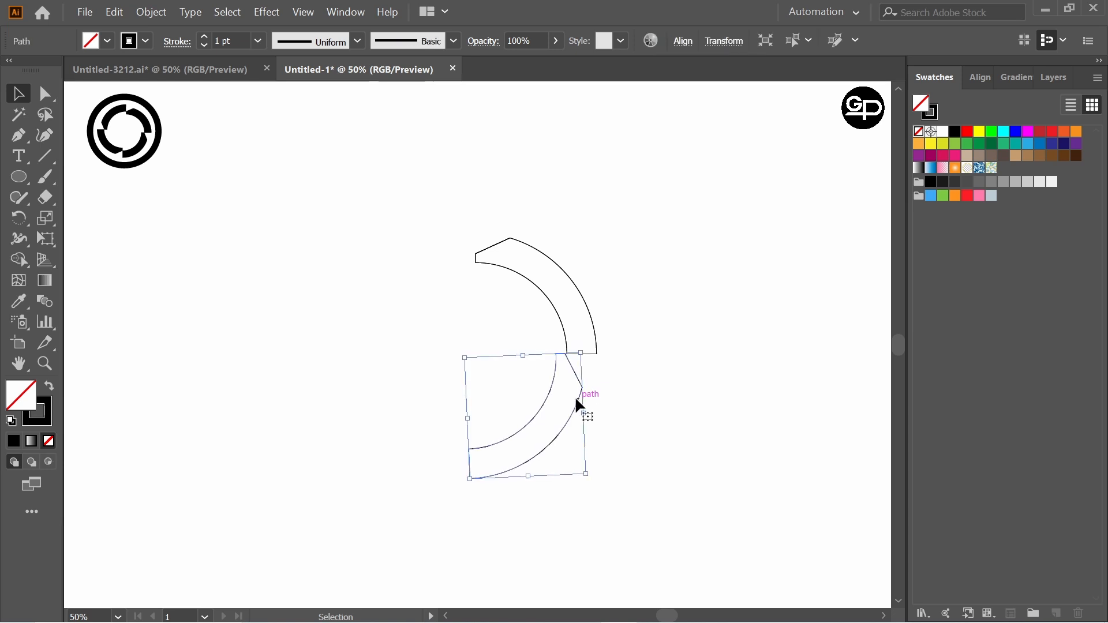
click(622, 414)
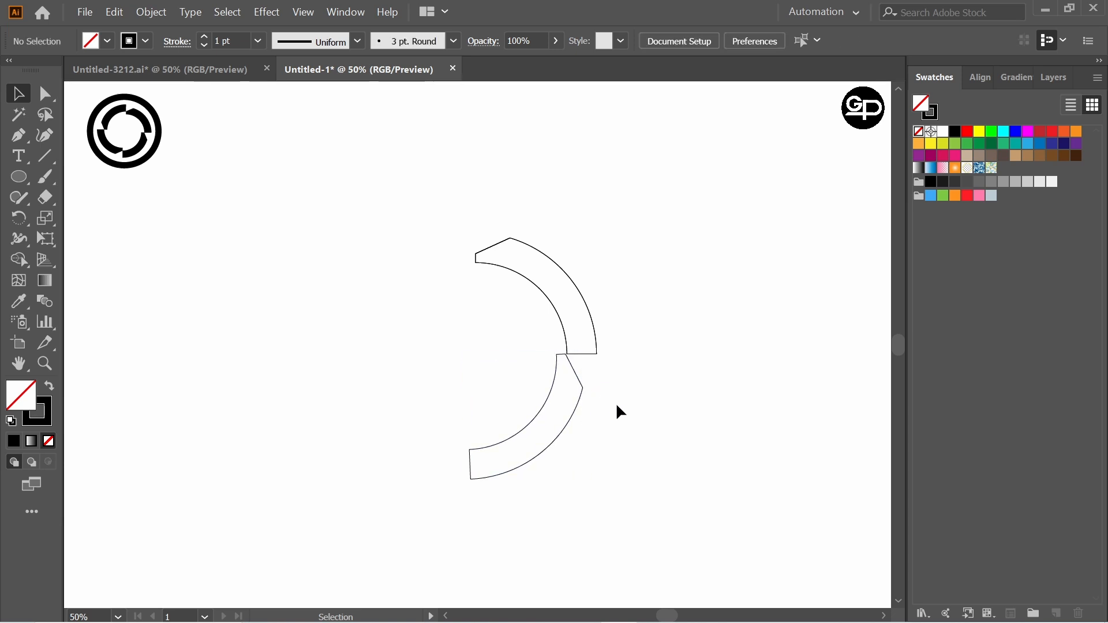
click(572, 364)
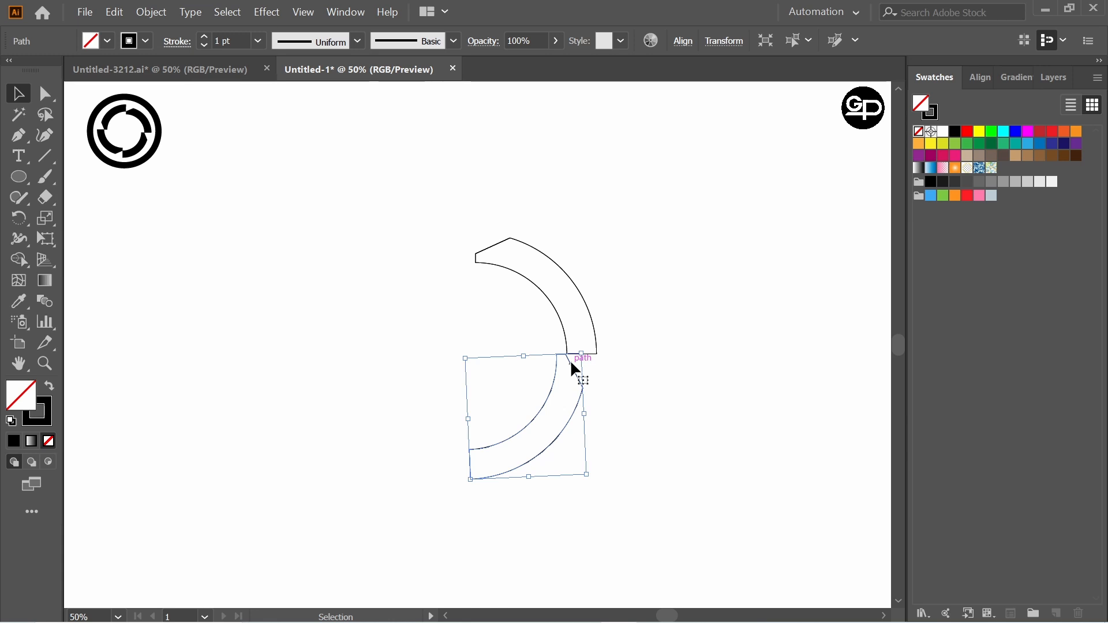
click(625, 382)
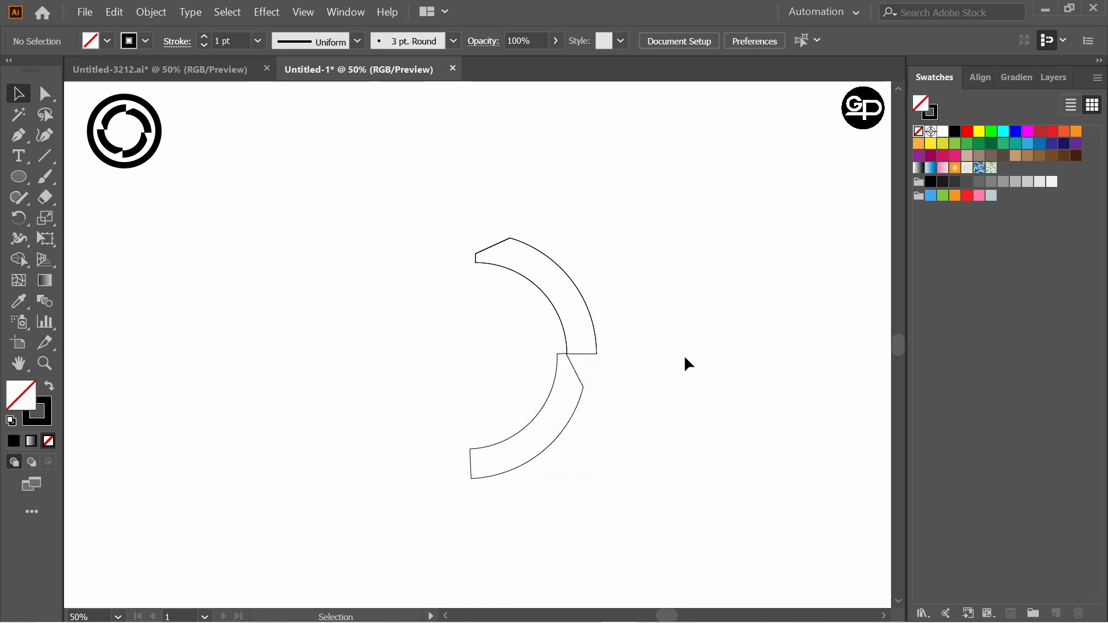
Step: Duplicate both arc segments together in place
drag(482, 254, 710, 460)
key(a)
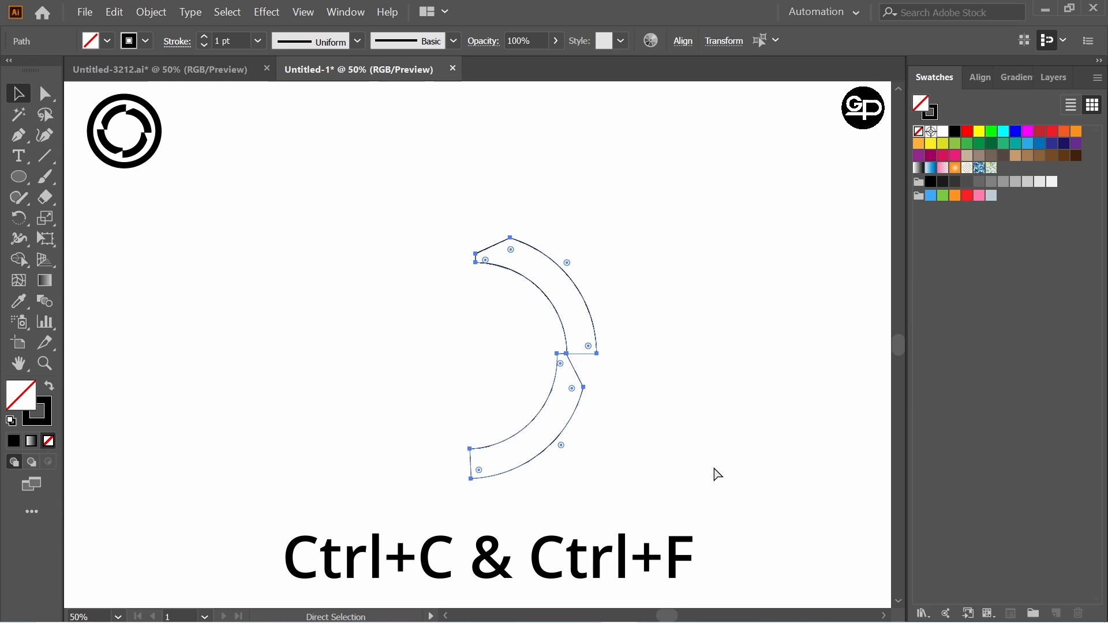
key(v)
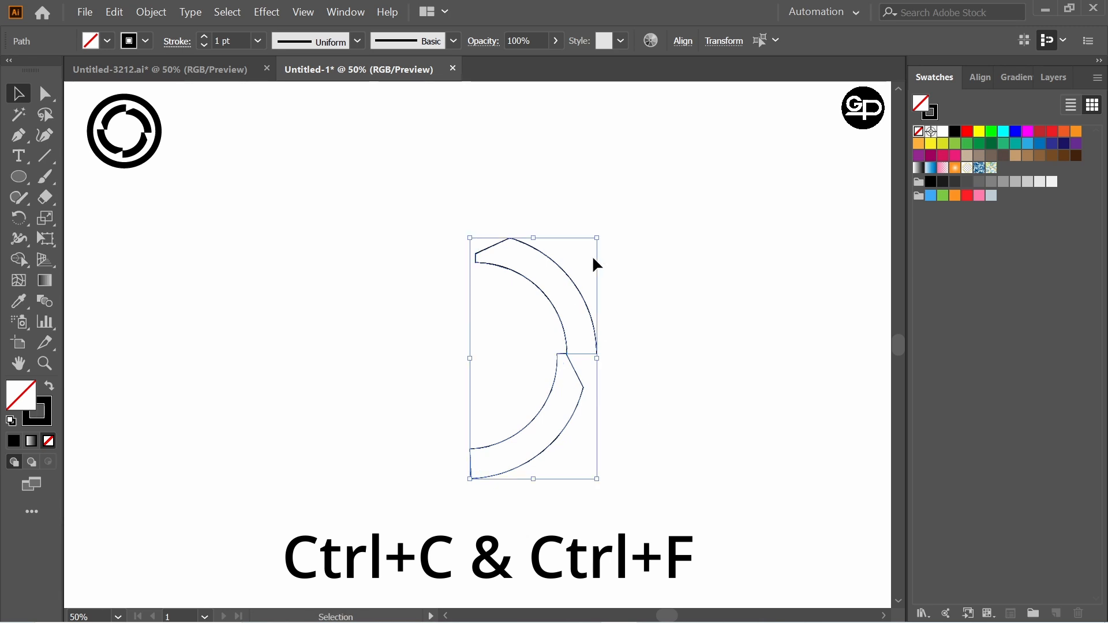
key(ctrl+c)
key(ctrl+f)
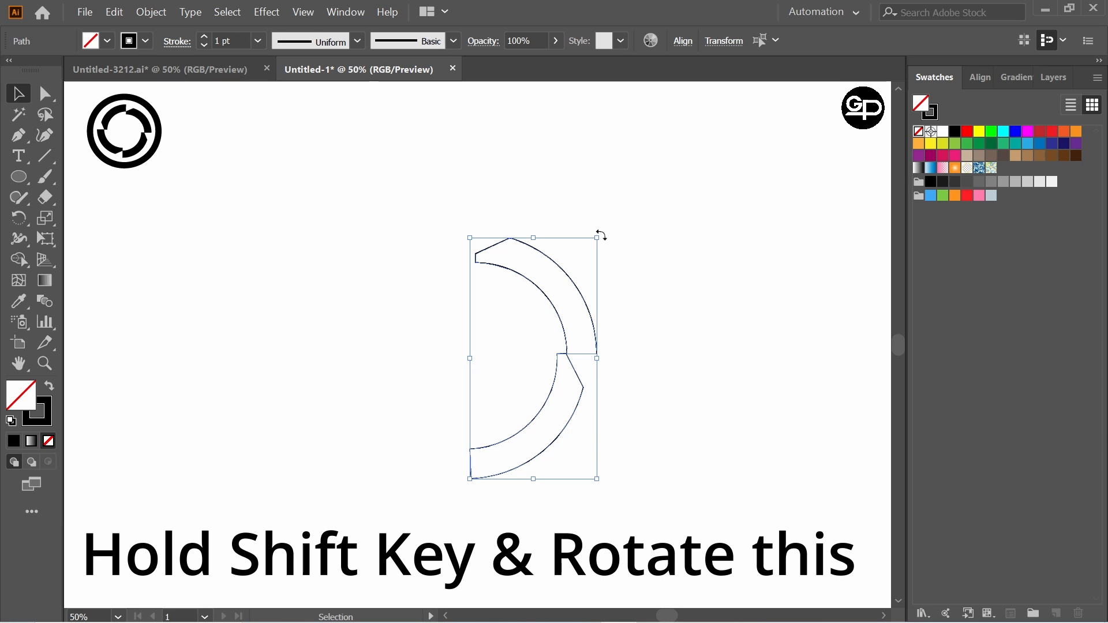
Step: Rotate the arc pair 180 degrees, duplicate it in place and rotate the copy another 180 degrees
drag(600, 235, 433, 468)
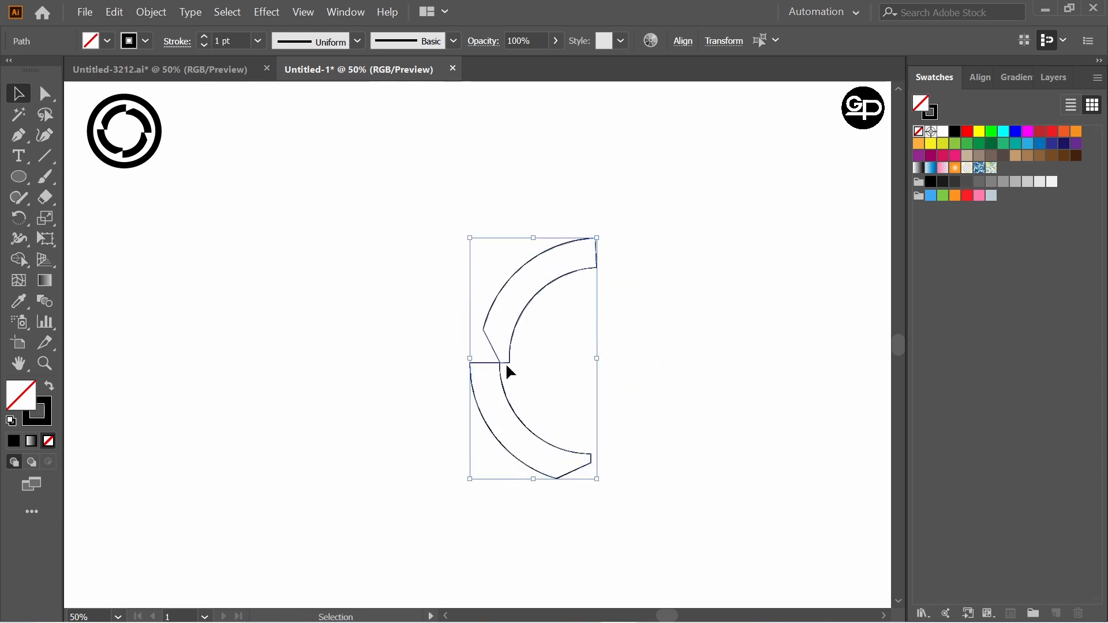
key(a)
key(v)
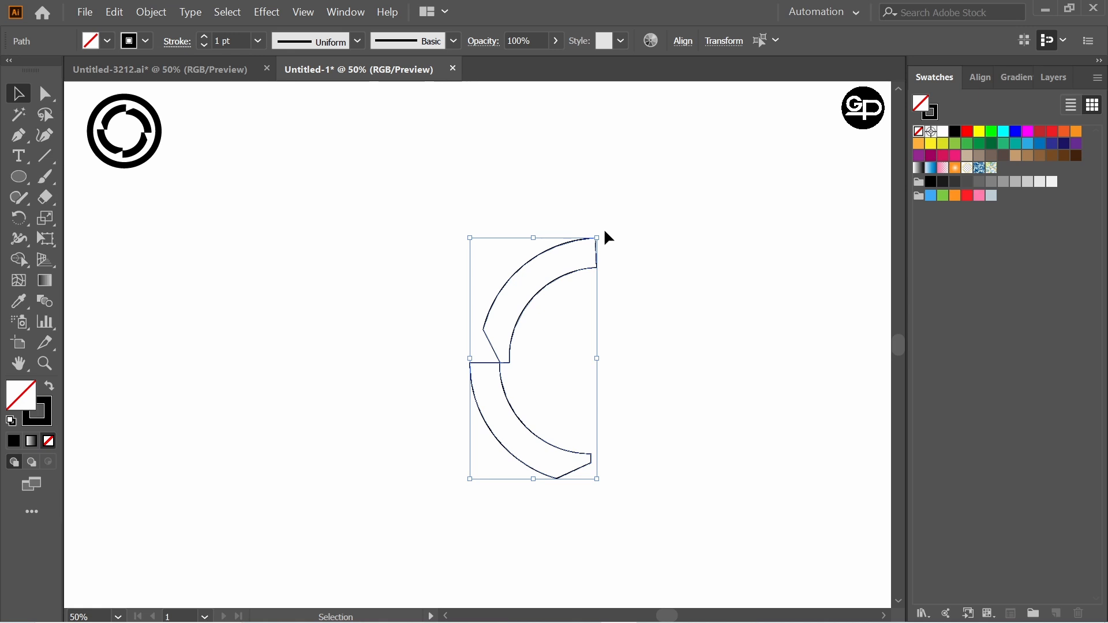
drag(603, 230, 386, 508)
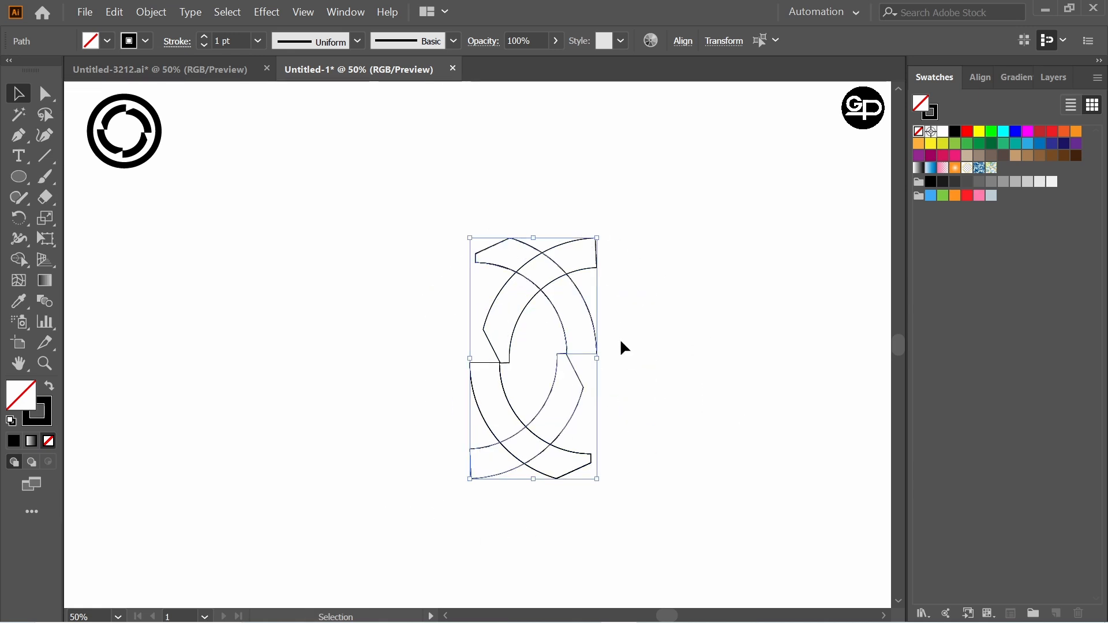
Step: Move the rotated arc pair to the right to close the ring and nudge it down until its ends meet the other pair
drag(583, 353, 704, 362)
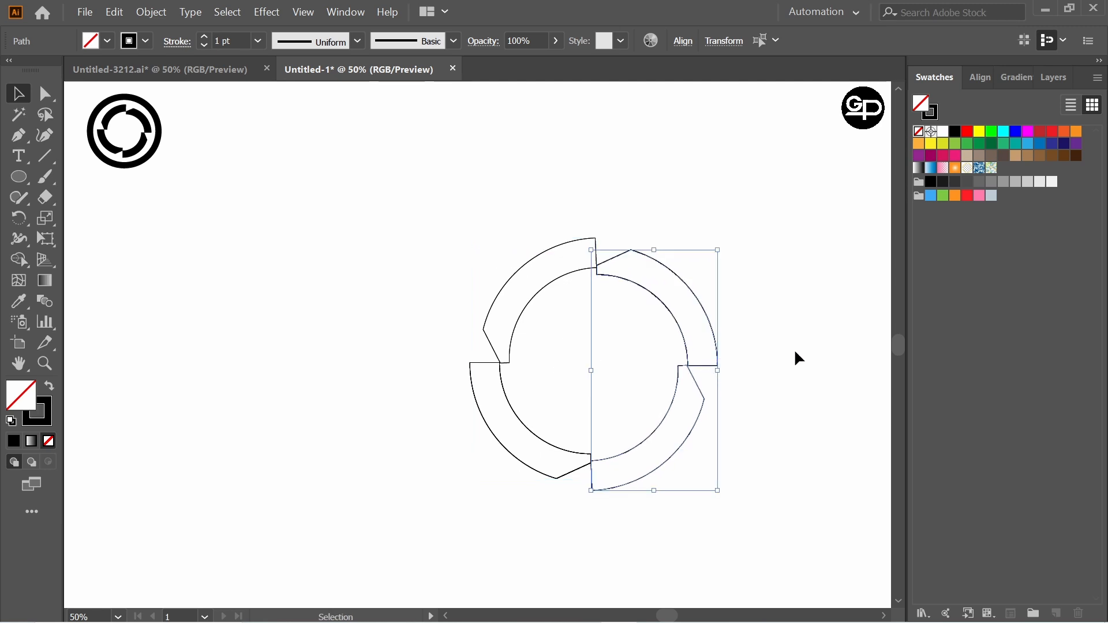
click(813, 349)
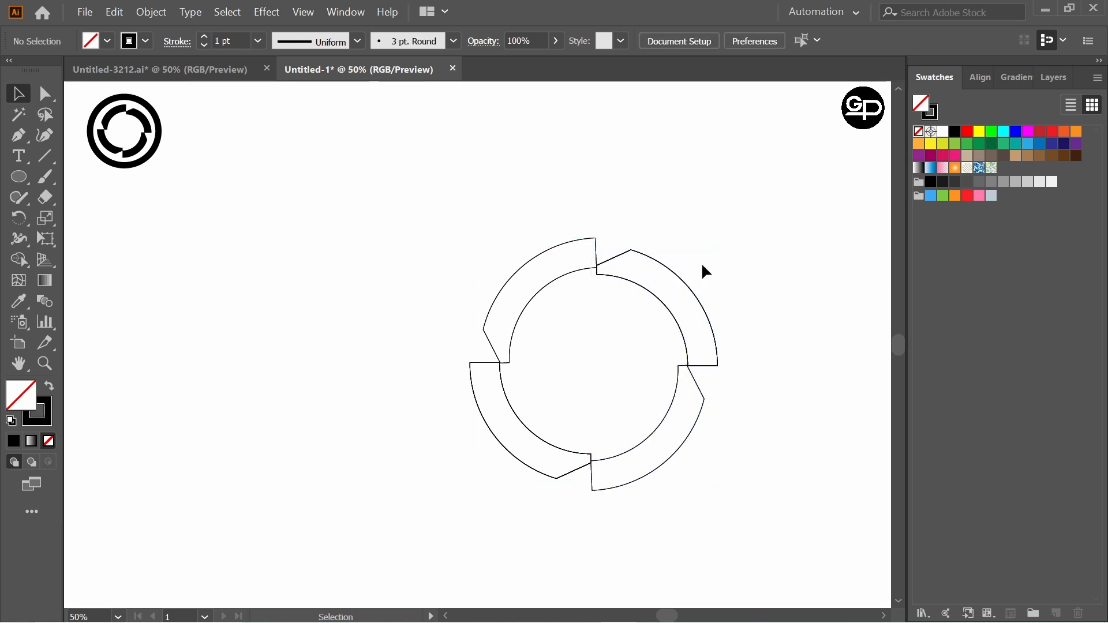
click(705, 314)
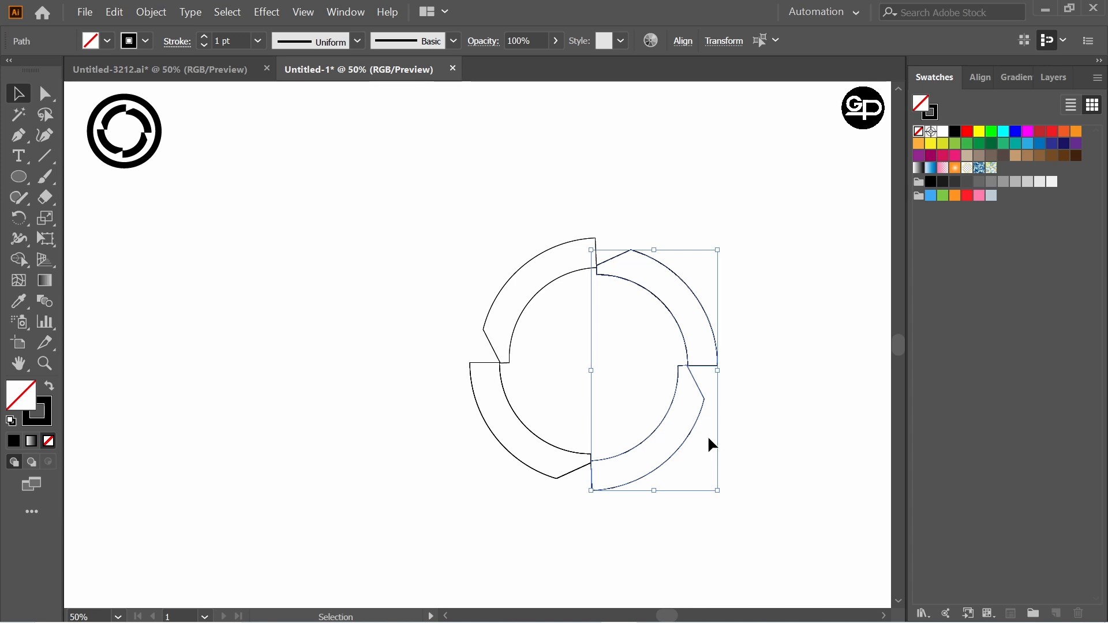
key(Down)
key(Down)
key(Down)
key(Down)
key(Down)
key(Down)
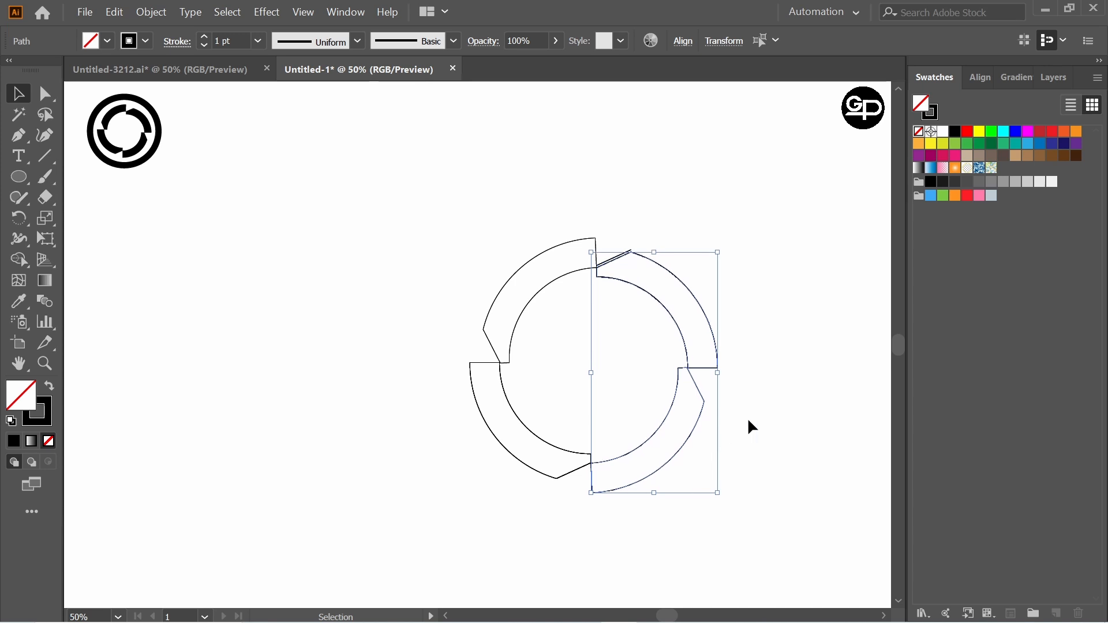
click(733, 274)
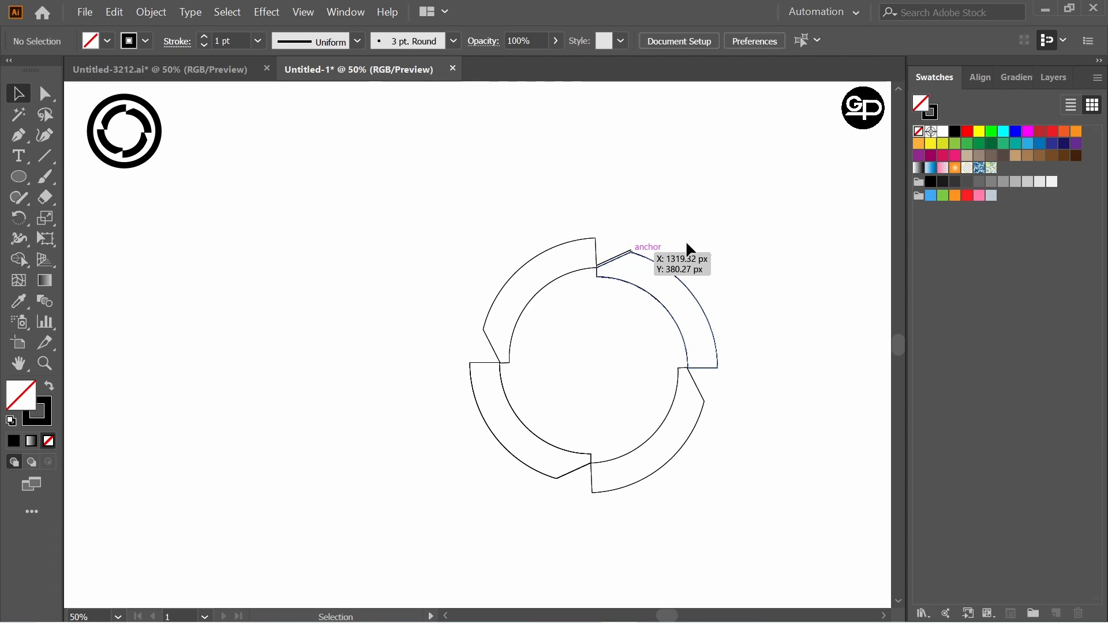
Step: Delete the stray diagonal line beside the angled tip of the upper-right arc
click(628, 253)
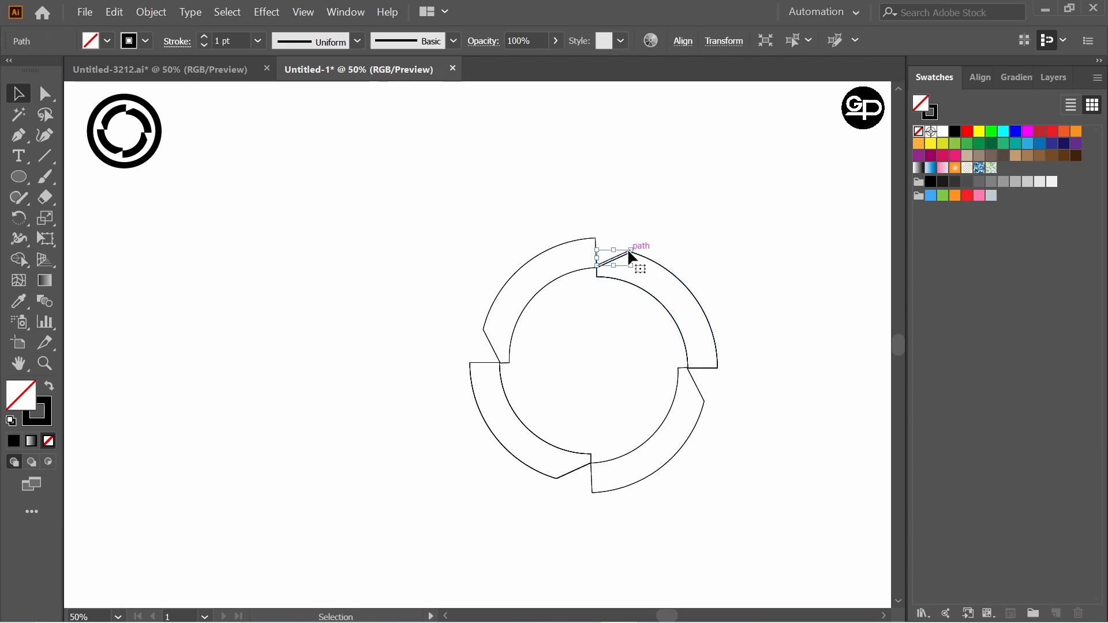
shift+click(628, 252)
click(628, 252)
click(621, 250)
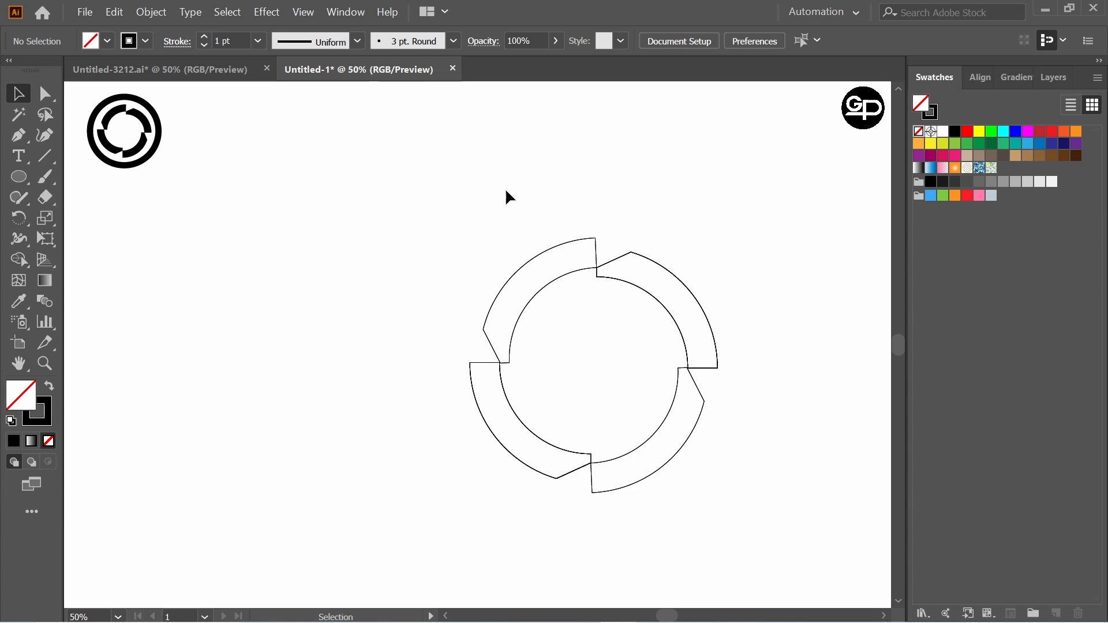
Step: Move all four arcs together up and left on the artboard
drag(505, 191, 821, 484)
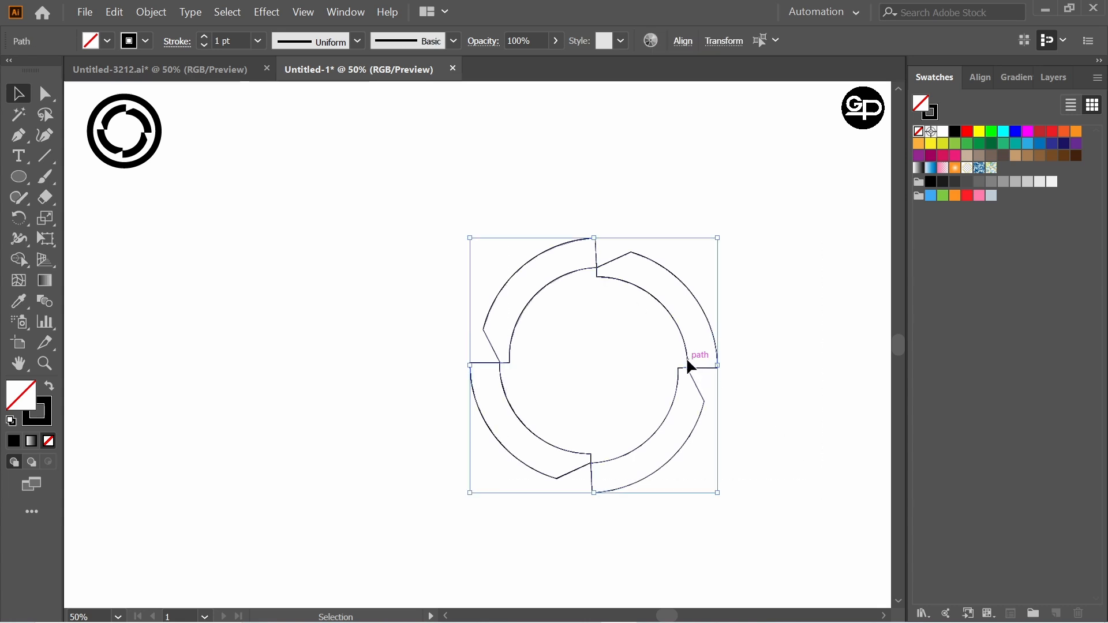
drag(687, 357, 563, 302)
click(447, 203)
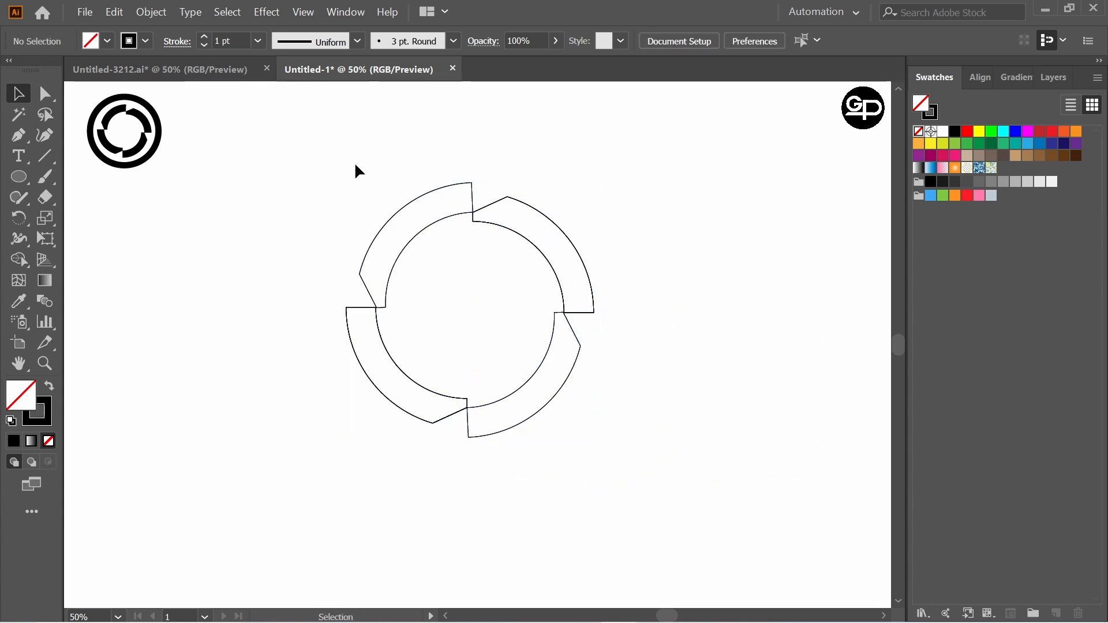
Step: Group the four arcs and shift the group slightly right and down
drag(356, 166, 597, 430)
key(a)
key(ctrl+g)
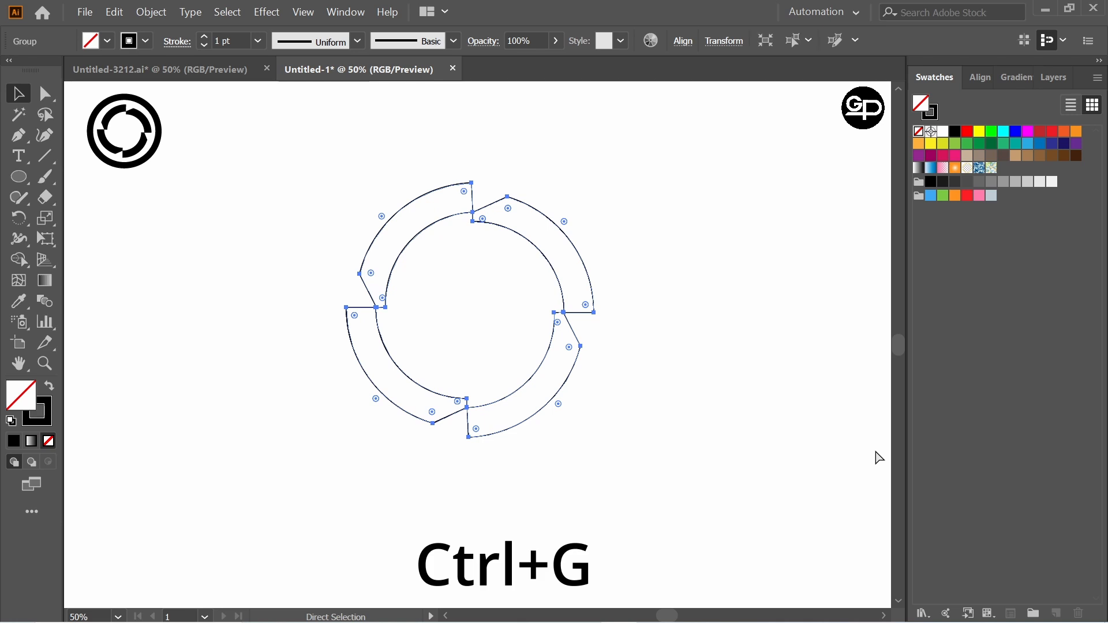
key(v)
click(703, 298)
drag(515, 333, 586, 323)
click(848, 338)
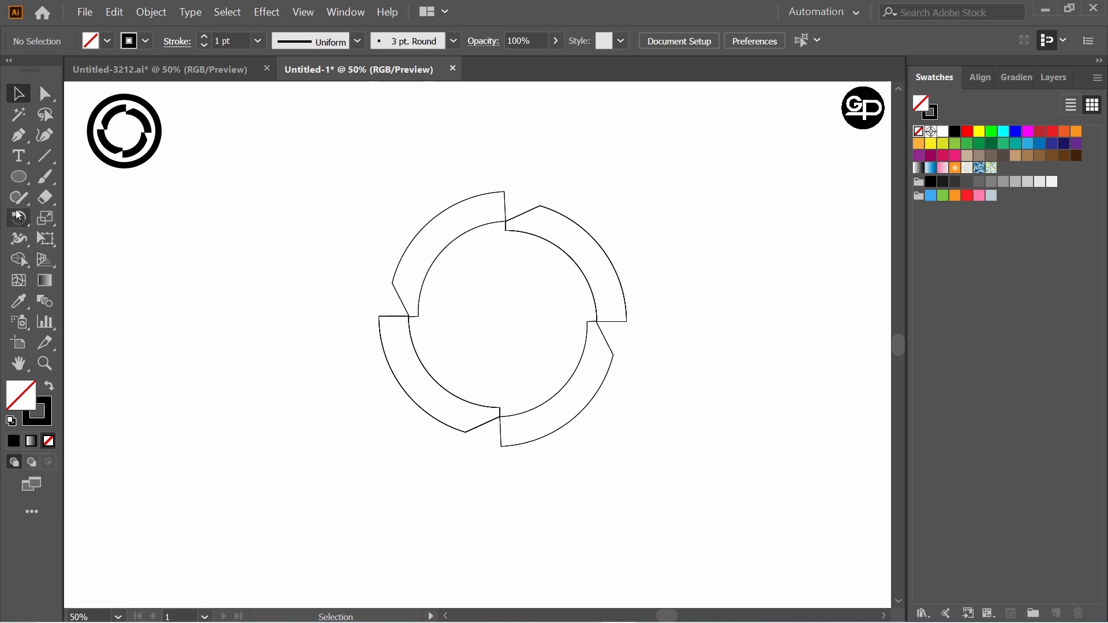
Step: Draw a circle around the arc ring from its centre and scale it down to leave a narrow gap
drag(19, 177, 81, 224)
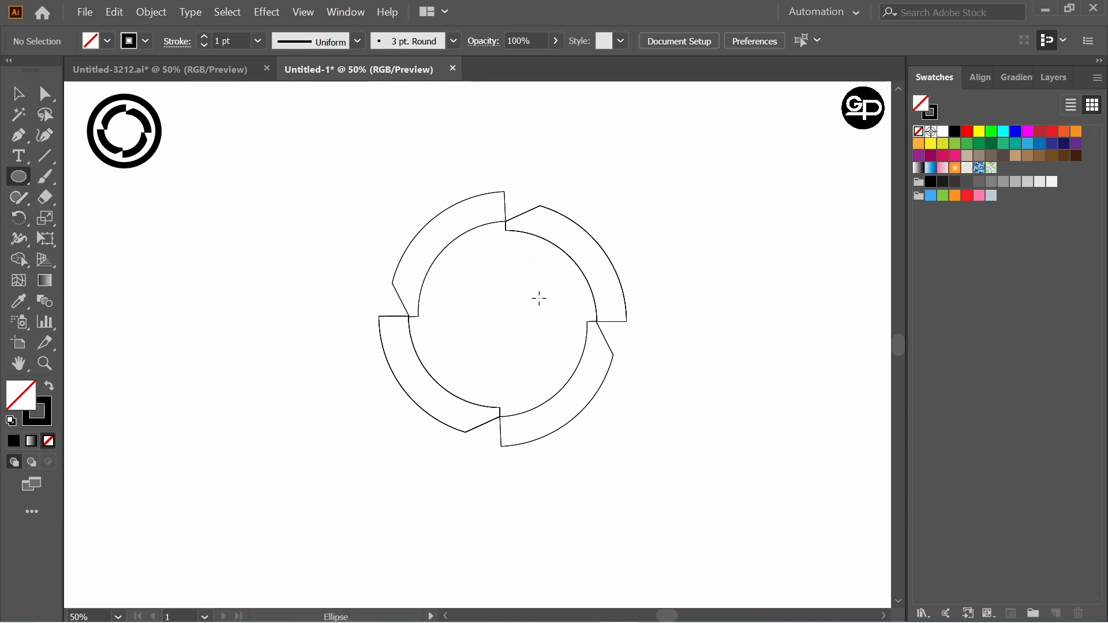
mouse_move(500, 317)
mouse_down()
mouse_move(604, 436)
mouse_move(655, 466)
mouse_up()
key(v)
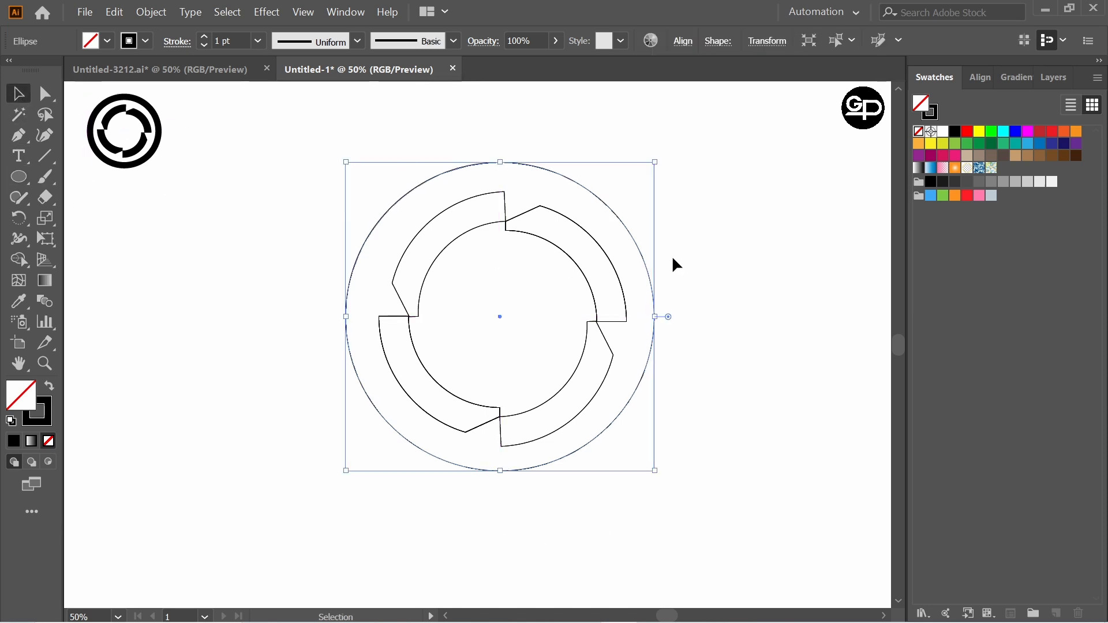
click(676, 264)
click(646, 267)
drag(654, 471, 647, 457)
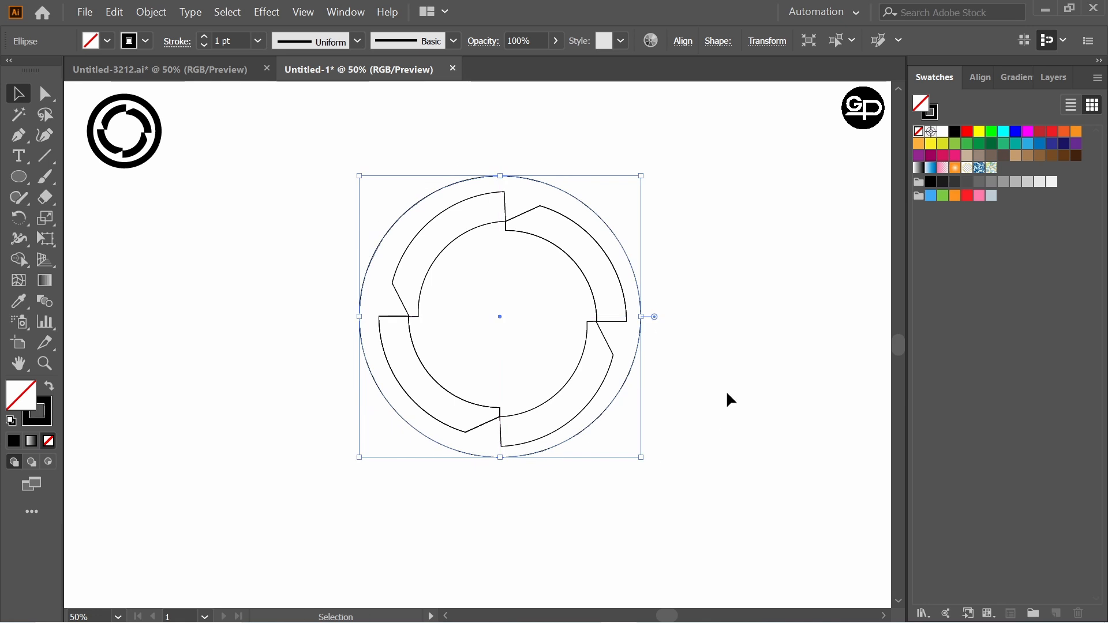
Step: Duplicate the circle in place and enlarge the copy from its centre to outline an outer ring
click(726, 390)
click(639, 334)
key(ctrl+c)
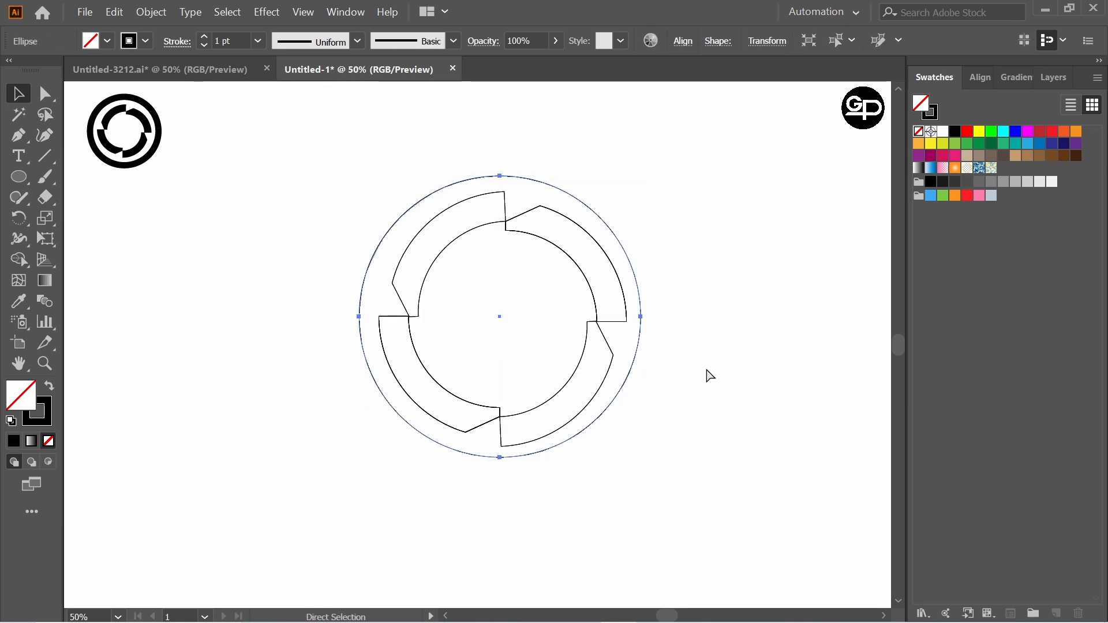
key(ctrl+f)
drag(640, 457, 681, 484)
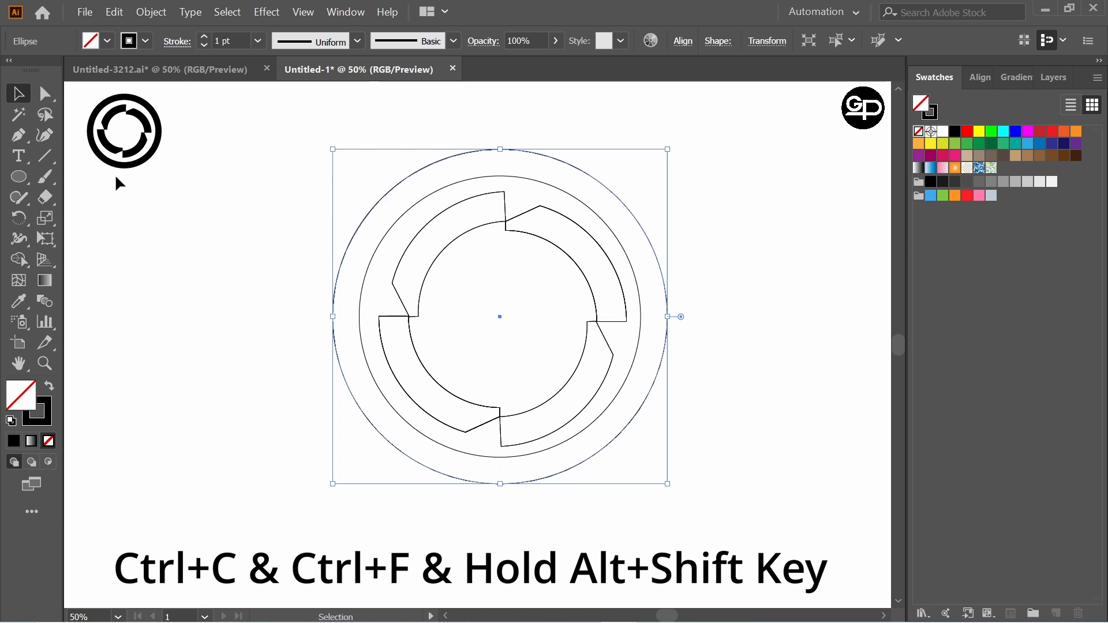
click(302, 212)
Step: Centre-align the arc group and both circles horizontally and vertically
drag(344, 151, 787, 425)
click(684, 42)
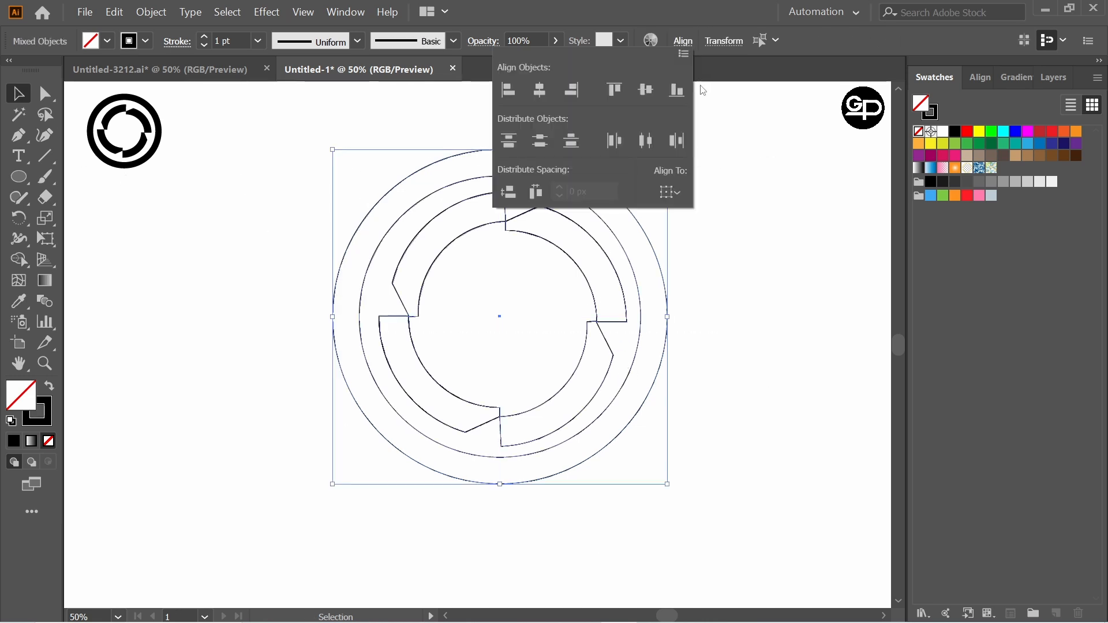
click(673, 192)
click(712, 215)
click(543, 93)
click(646, 89)
click(684, 168)
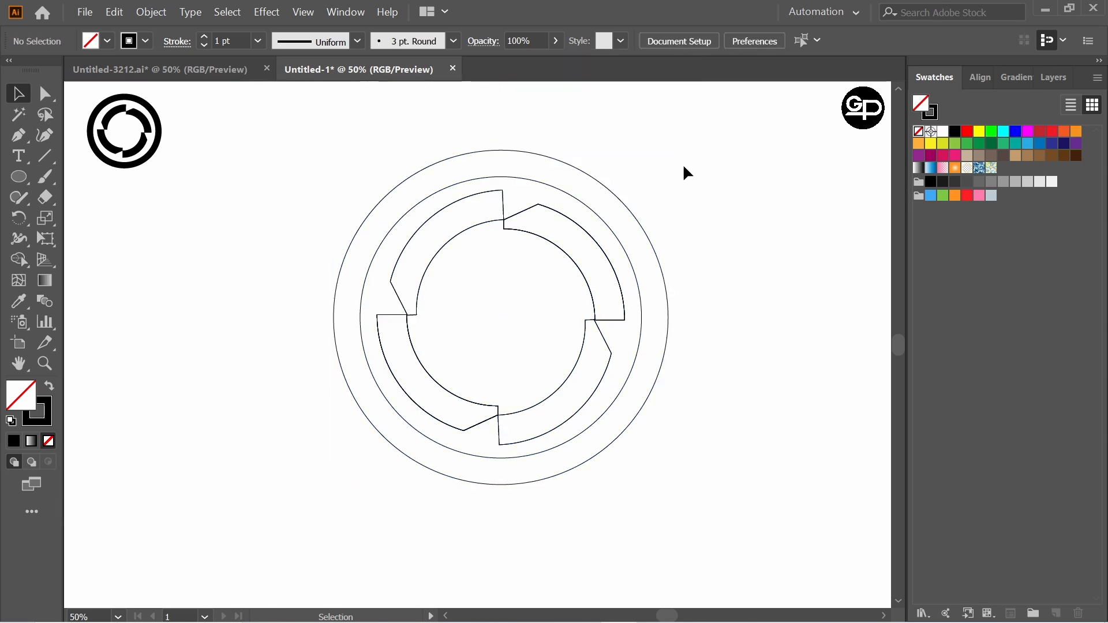
Step: Fill the outer ring and all four arc segments with black using Shape Builder
drag(505, 246, 712, 474)
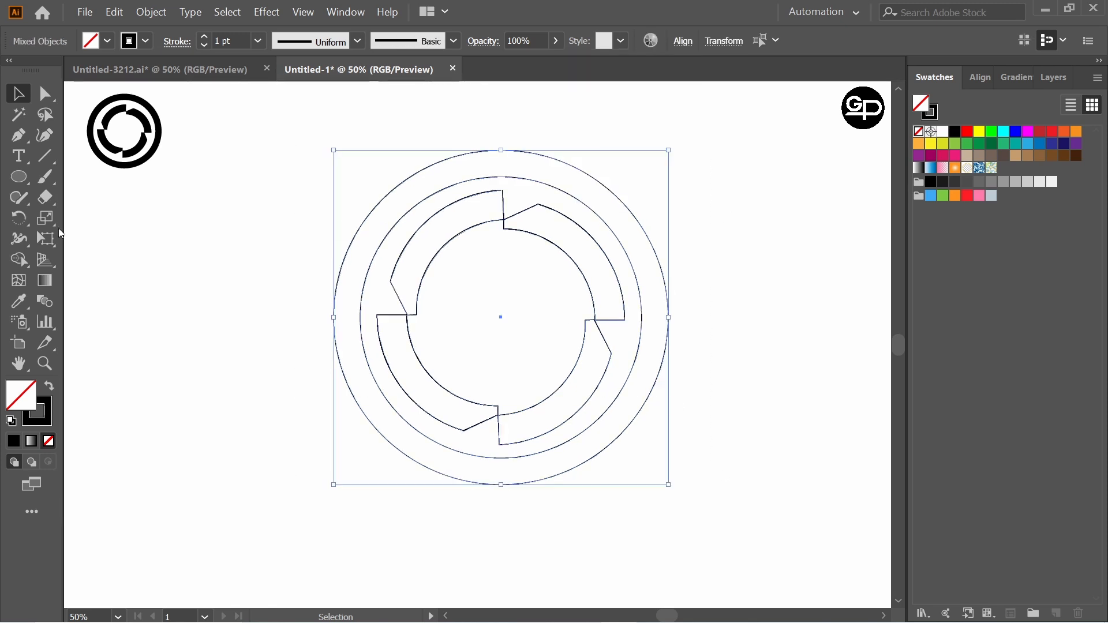
click(19, 260)
click(105, 261)
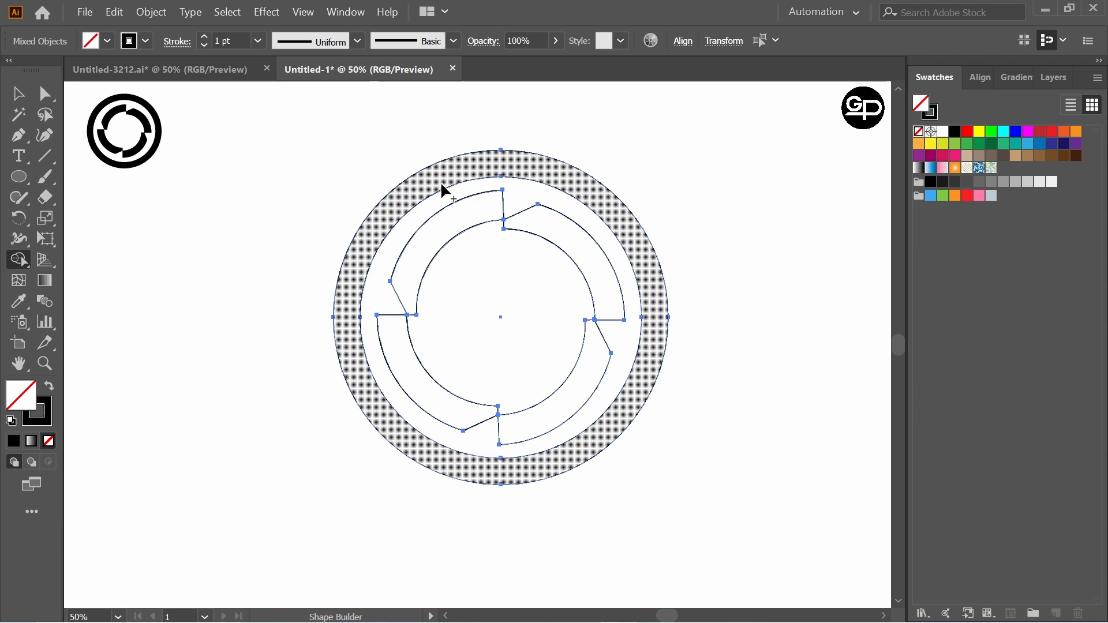
mouse_move(402, 369)
mouse_down()
mouse_move(484, 434)
mouse_move(612, 397)
mouse_up()
click(956, 134)
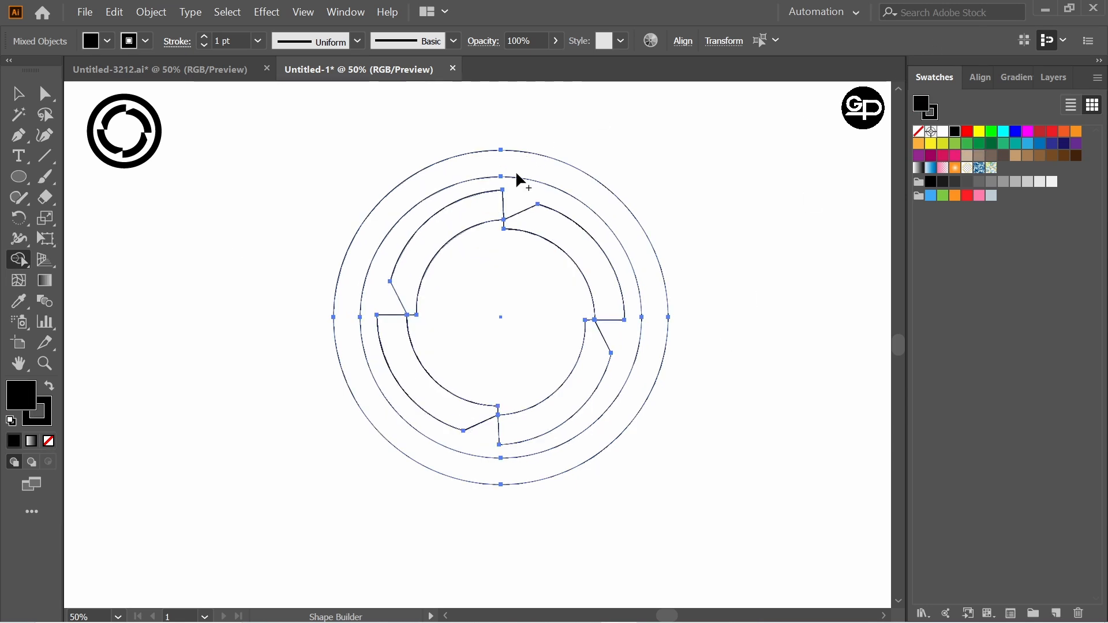
click(533, 167)
click(547, 237)
click(465, 226)
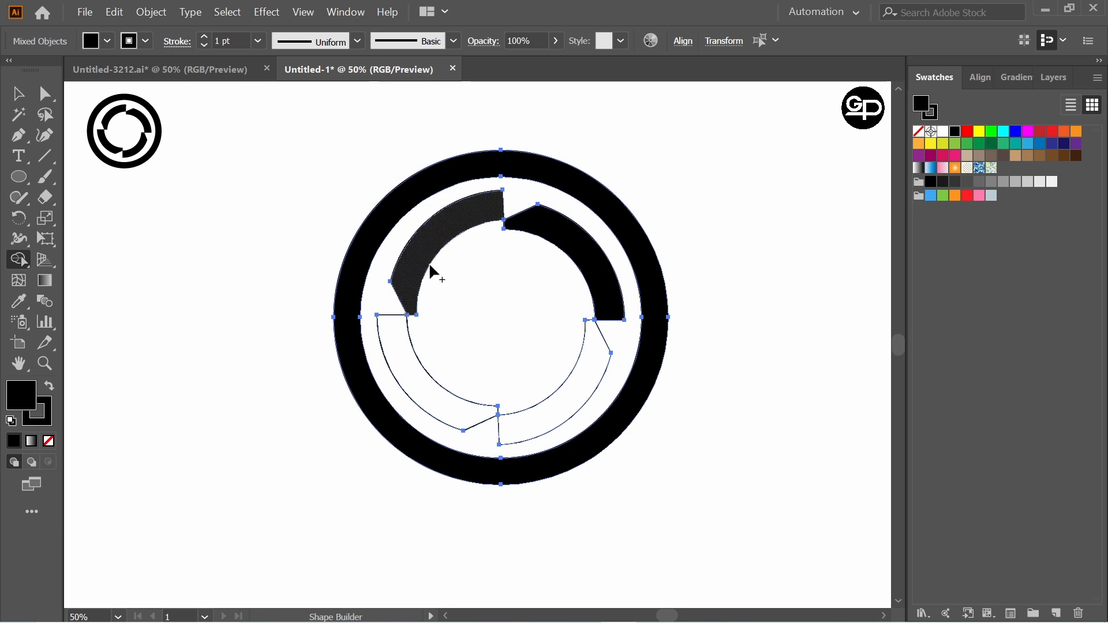
click(416, 367)
click(571, 398)
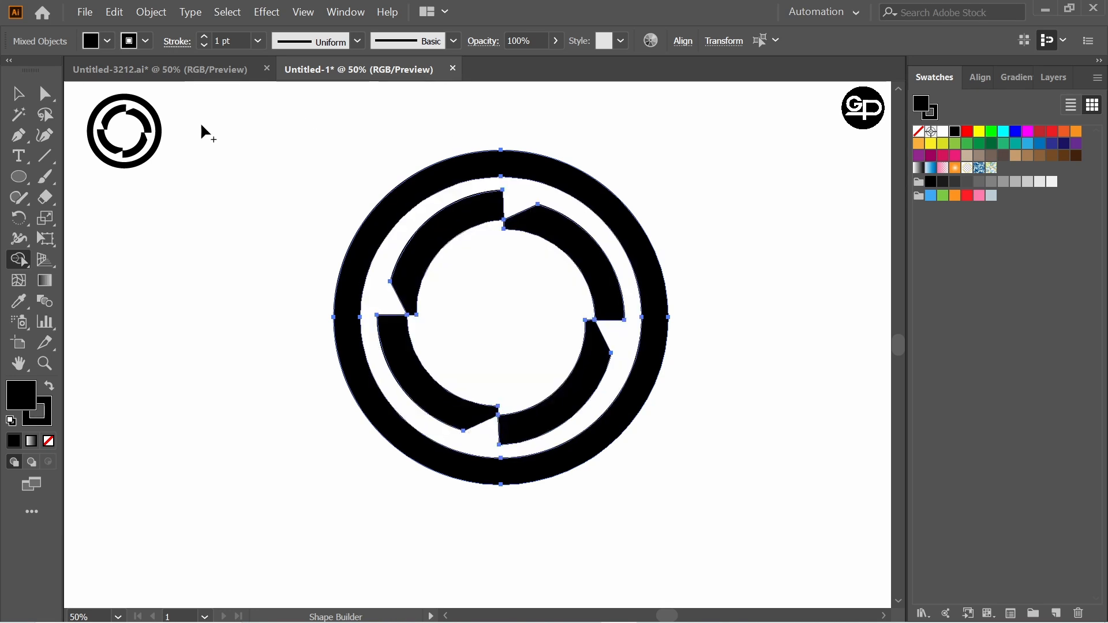
click(19, 96)
click(270, 190)
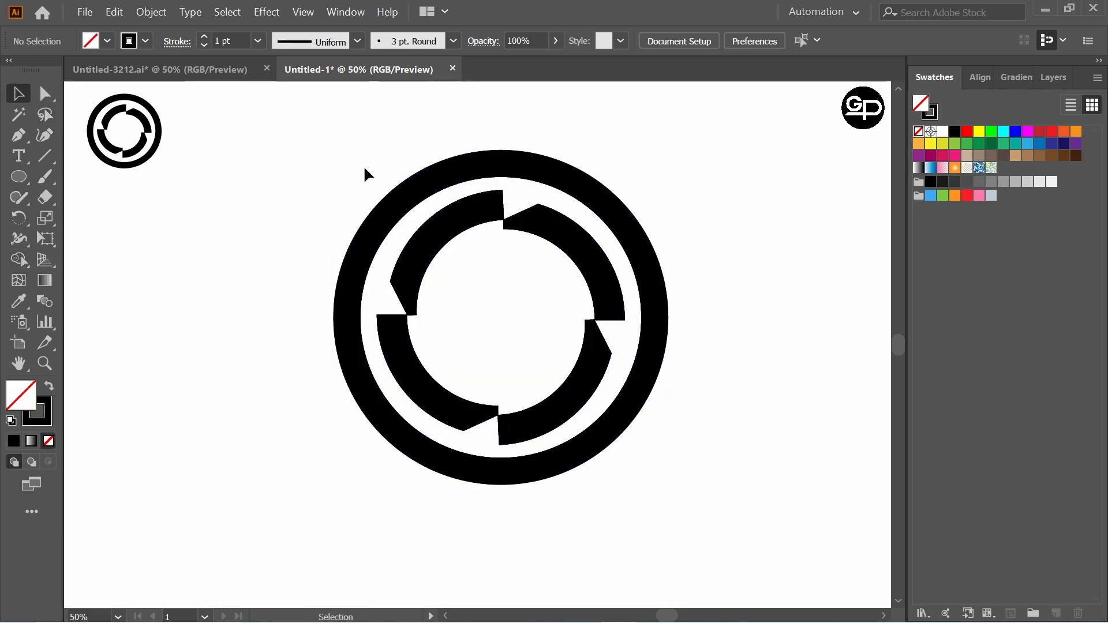
Step: Set the stroke of the whole logo to none
drag(329, 144, 717, 514)
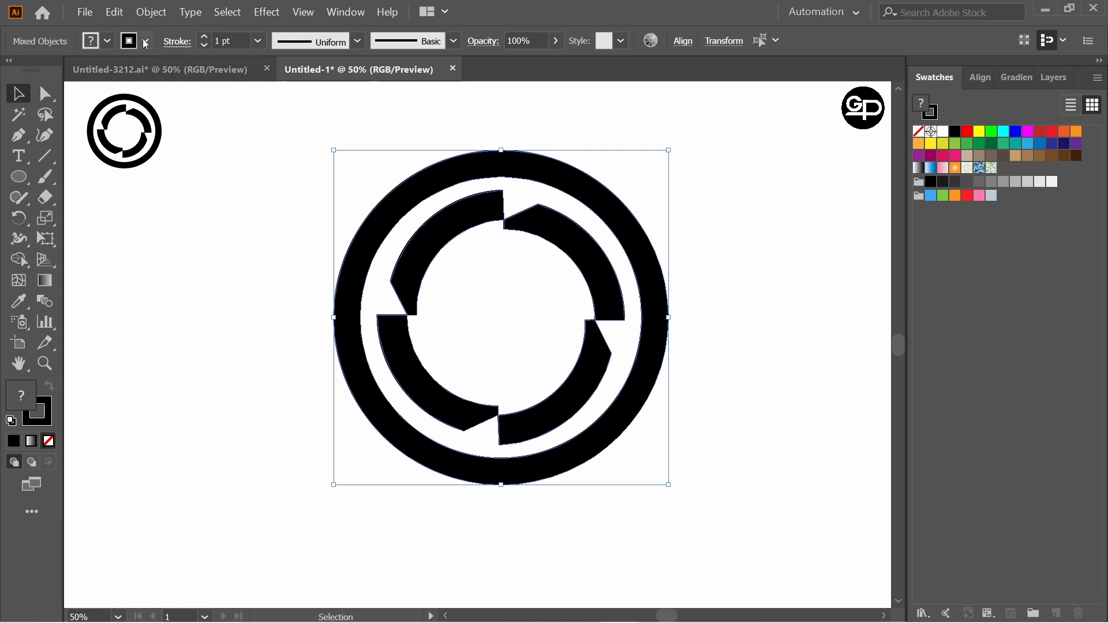
click(146, 40)
click(12, 74)
click(240, 236)
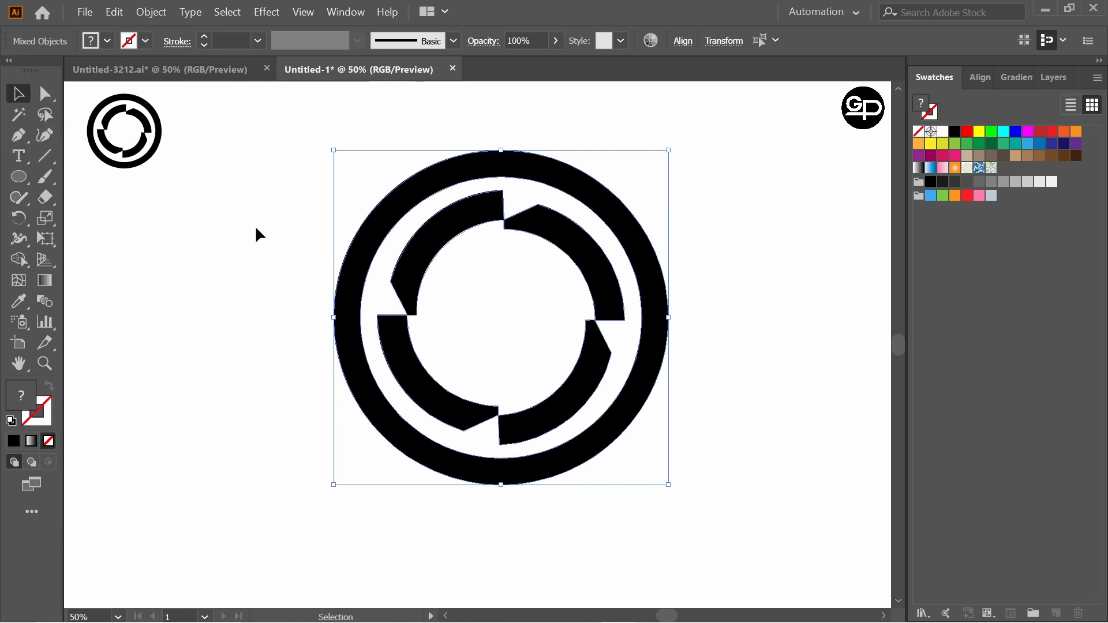
click(257, 233)
Step: Group the outer ring and all the arc segments into one object
drag(298, 157, 722, 475)
key(a)
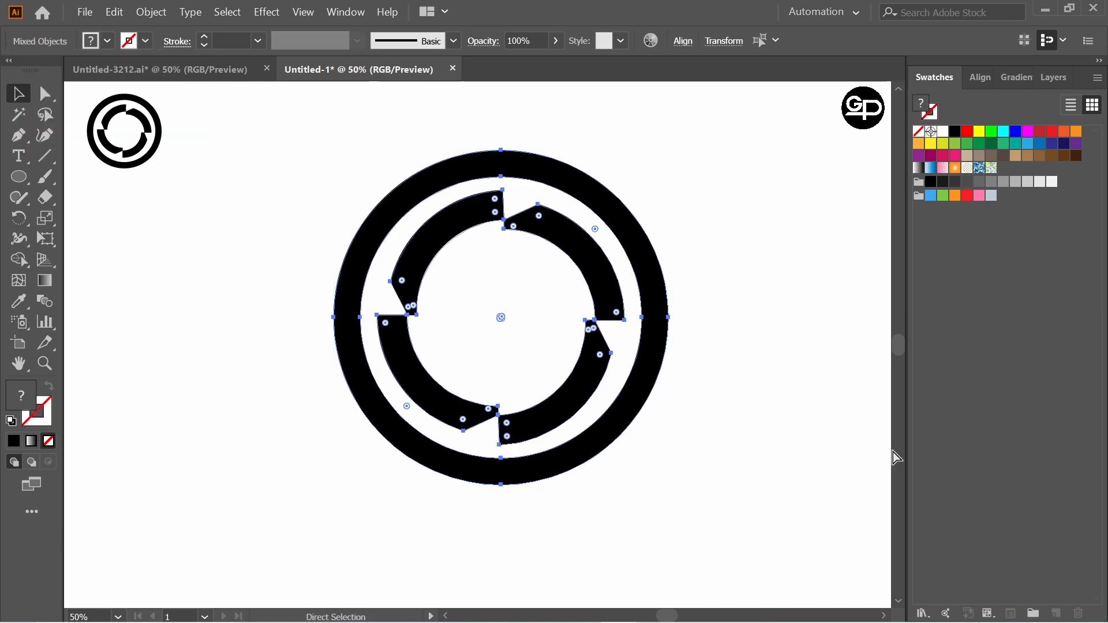
key(ctrl+g)
key(v)
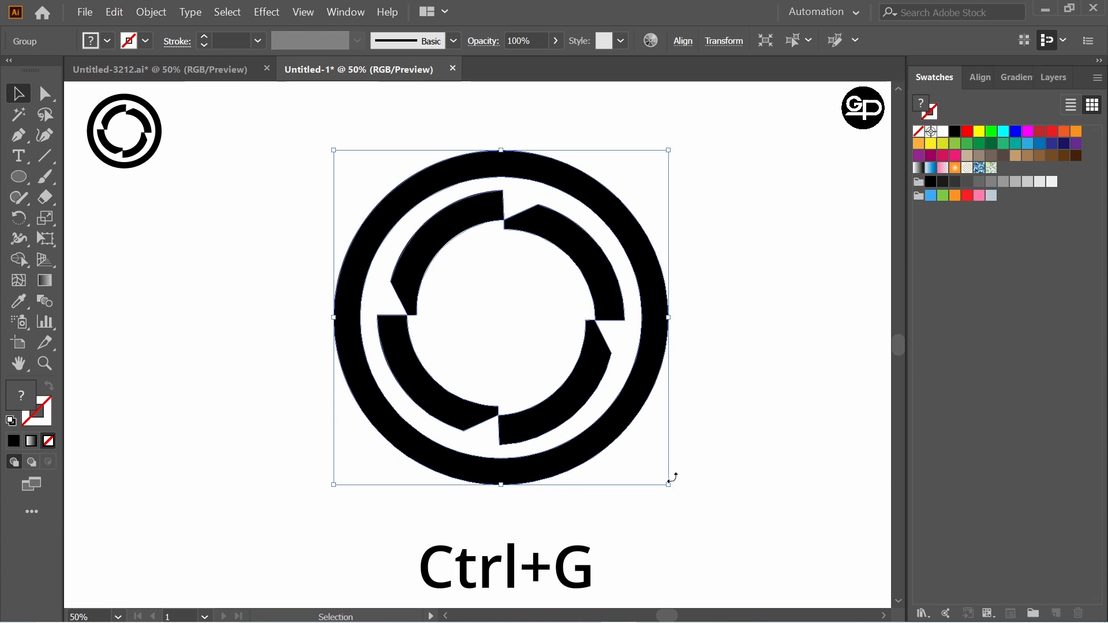
Step: Scale the grouped logo down slightly about its centre and move it a little to the left
drag(670, 483, 660, 471)
click(740, 327)
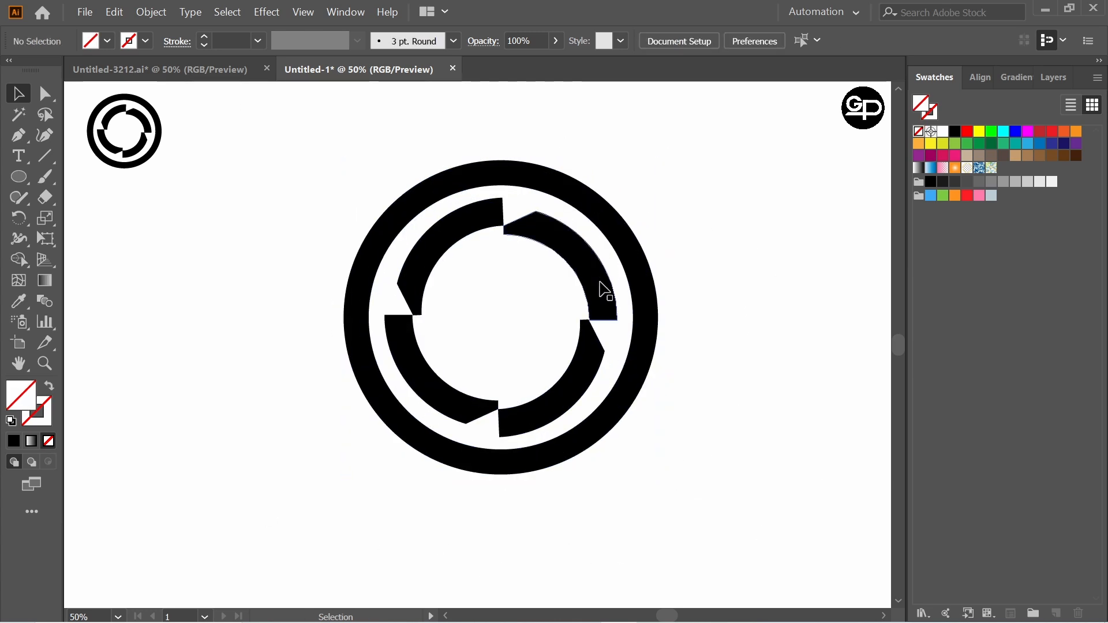
click(635, 312)
drag(636, 315, 619, 316)
click(737, 285)
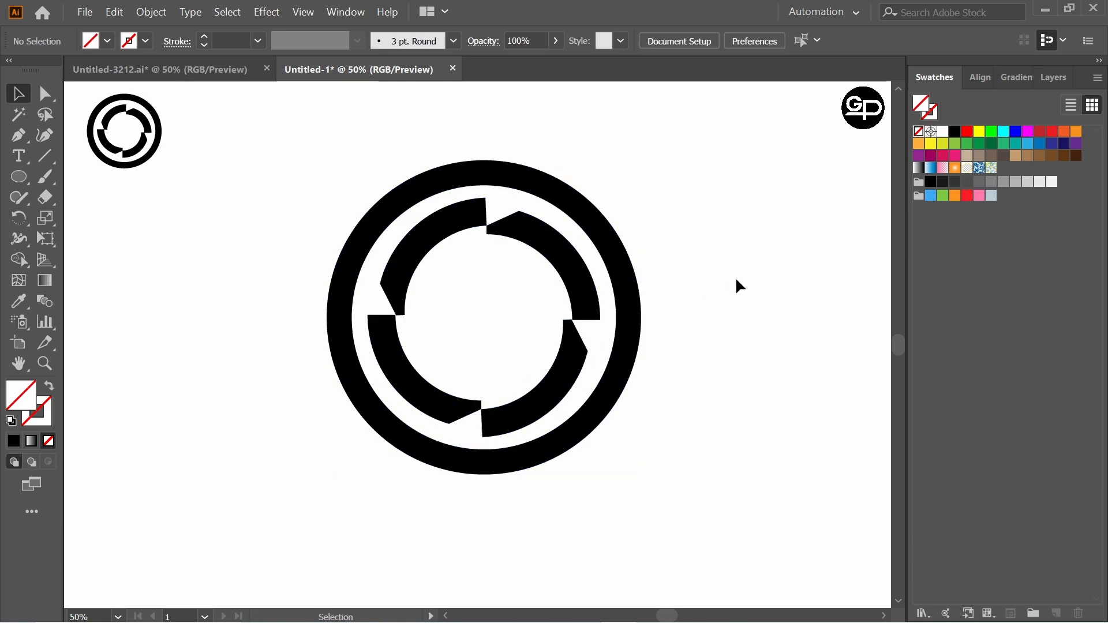